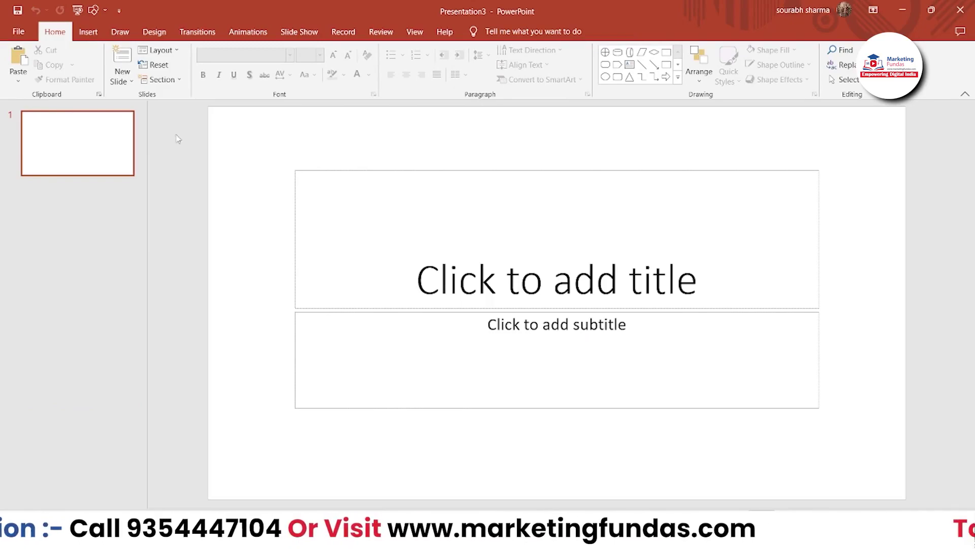
# Switch the slide to the Blank layout and insert a 6-column, 5-row table.
pyautogui.click(157, 50)
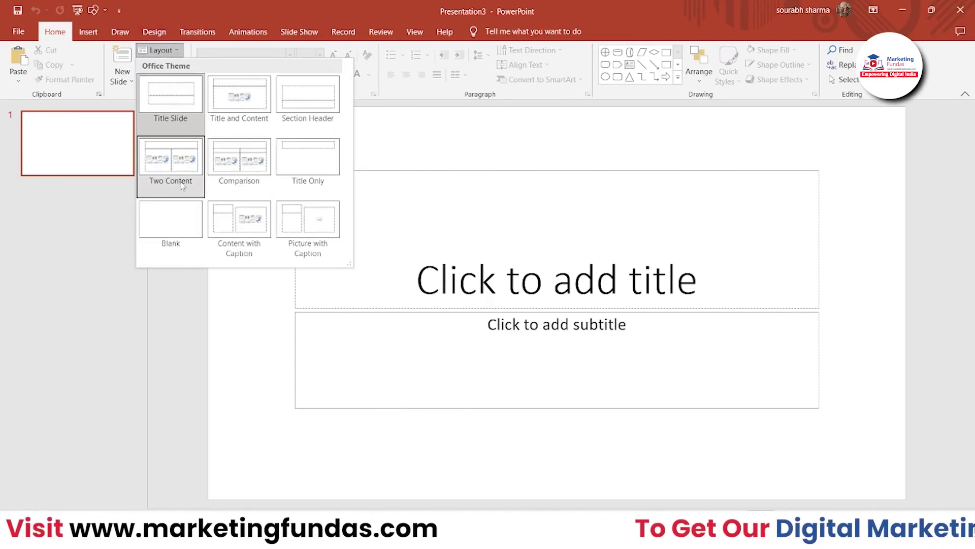
pyautogui.click(173, 203)
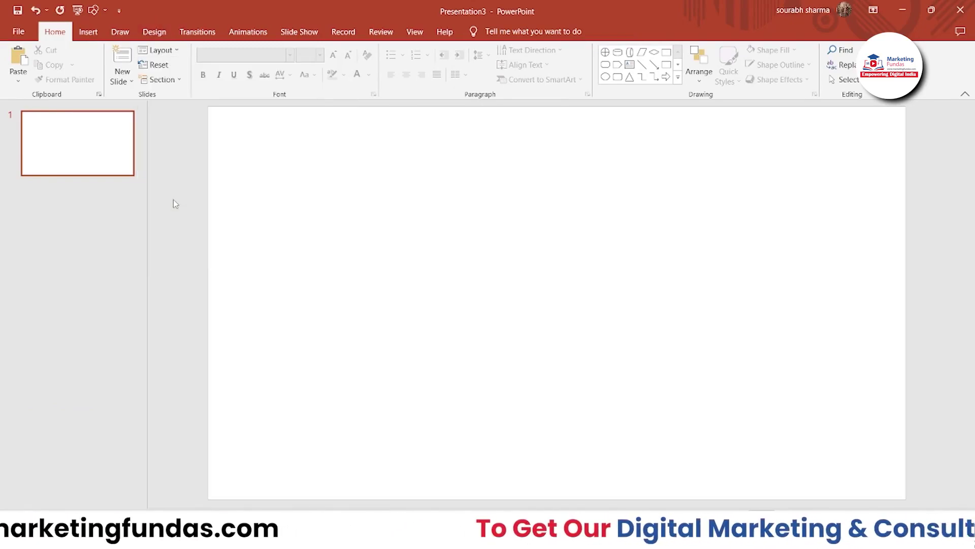
pyautogui.click(87, 32)
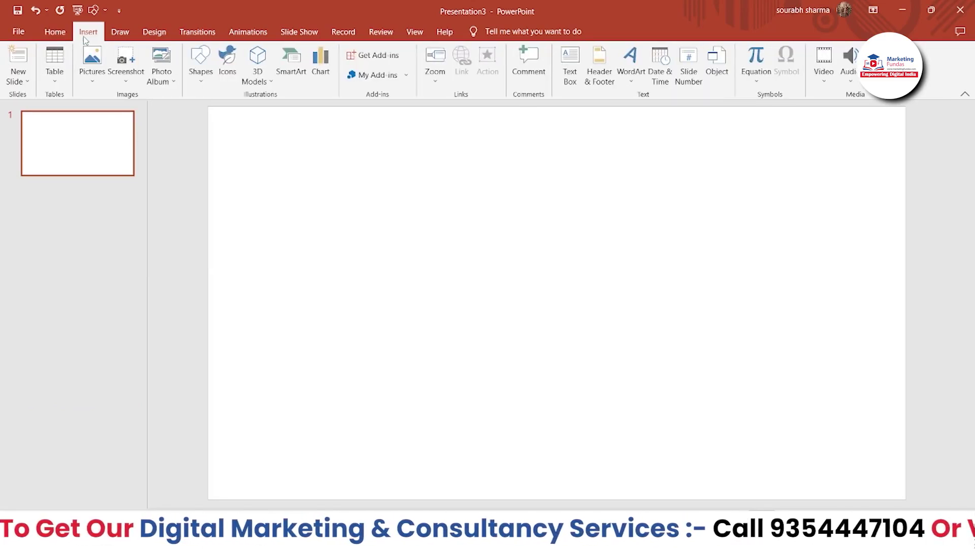
pyautogui.click(53, 74)
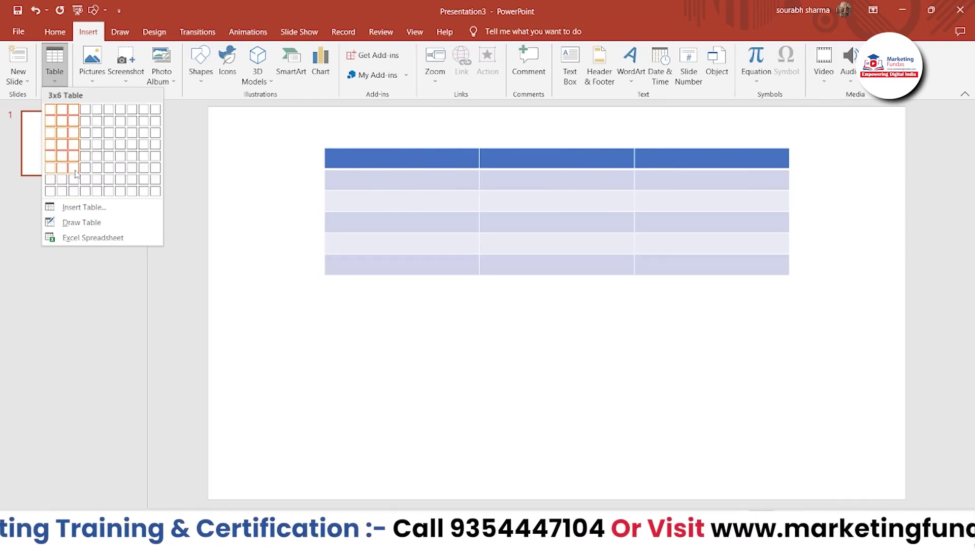
pyautogui.click(97, 207)
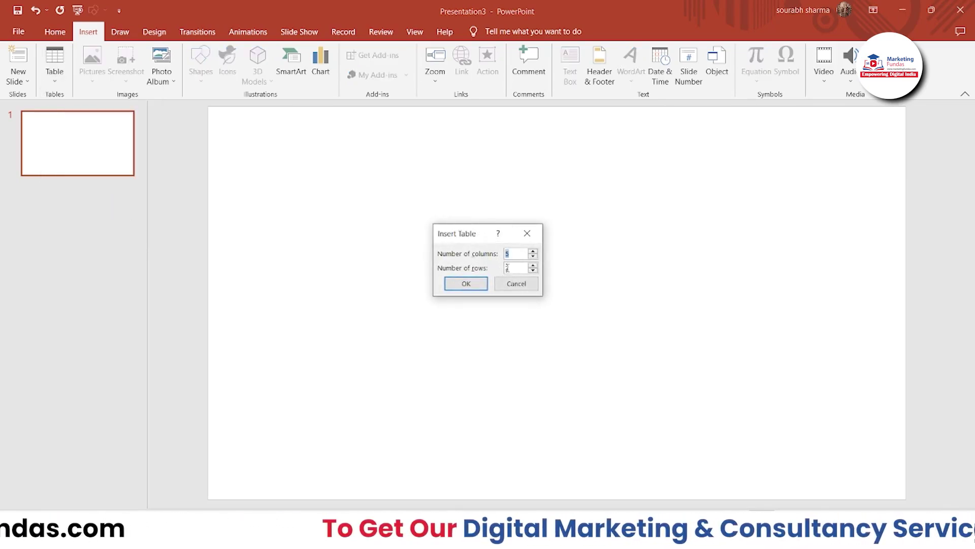
pyautogui.click(509, 268)
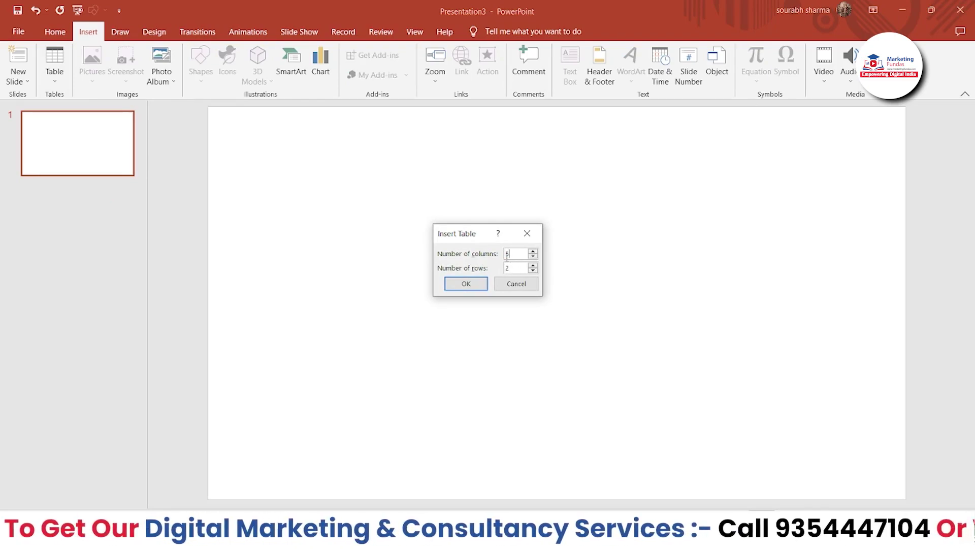
pyautogui.doubleClick(507, 255)
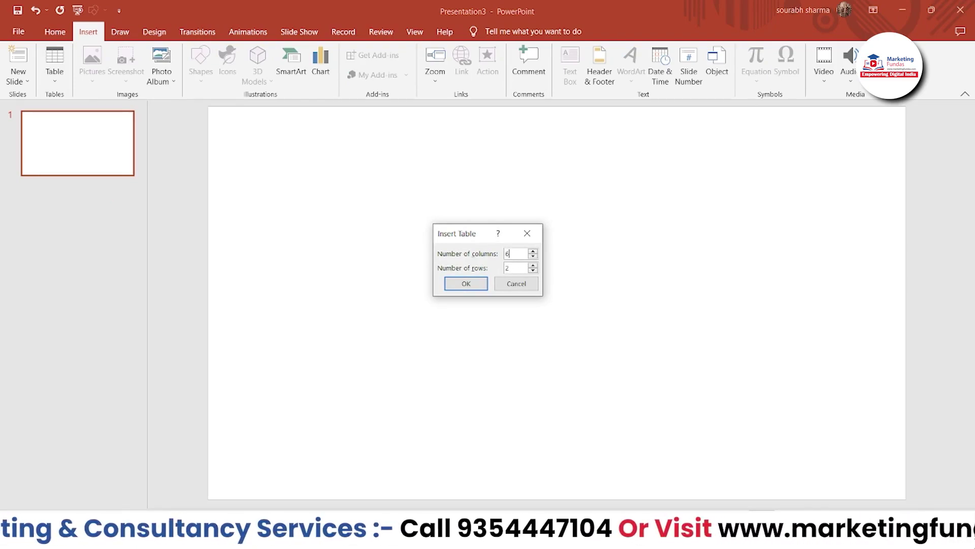
pyautogui.doubleClick(507, 269)
pyautogui.write('5')
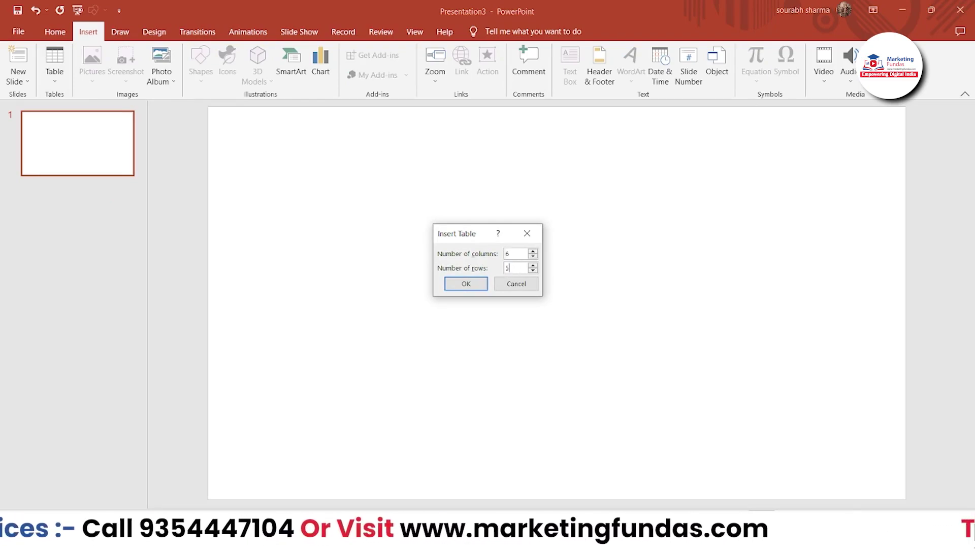
pyautogui.click(475, 284)
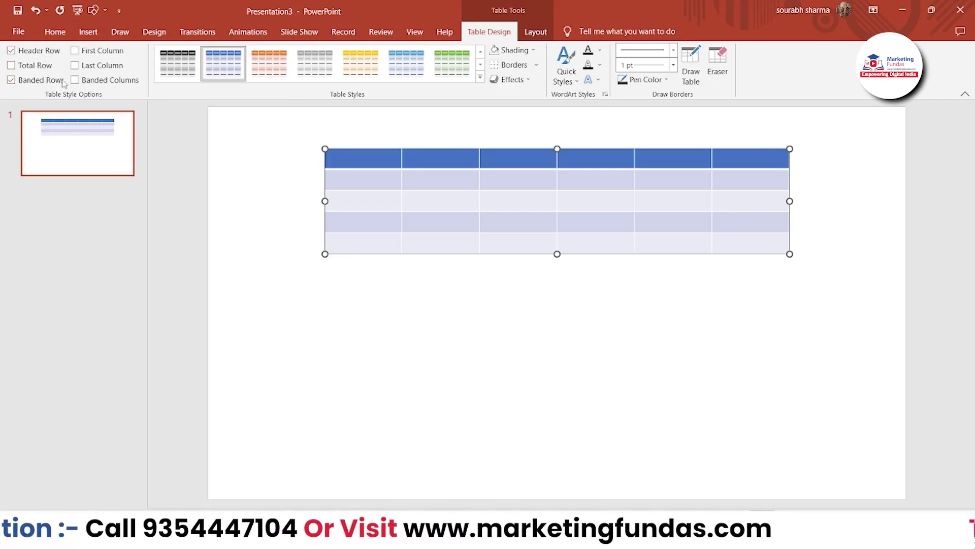
pyautogui.click(11, 51)
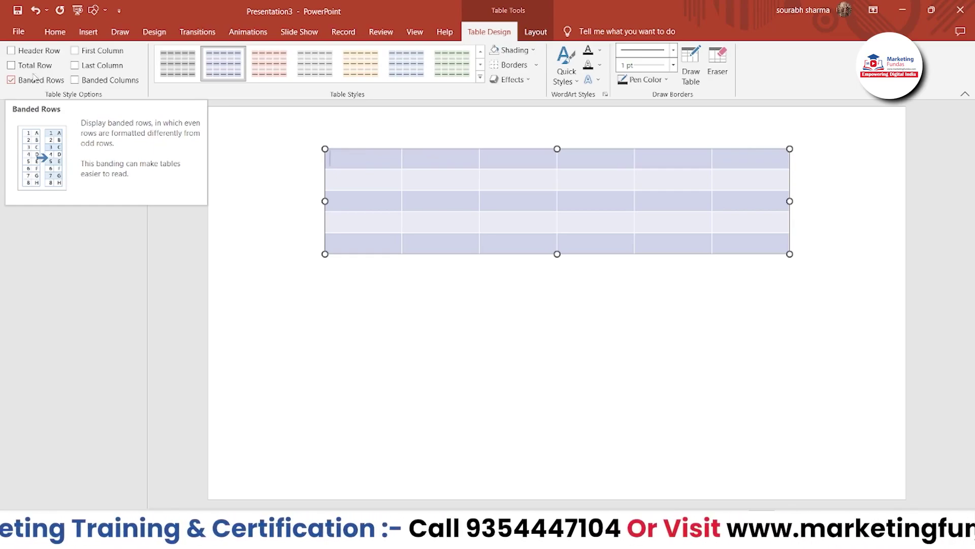
pyautogui.click(11, 51)
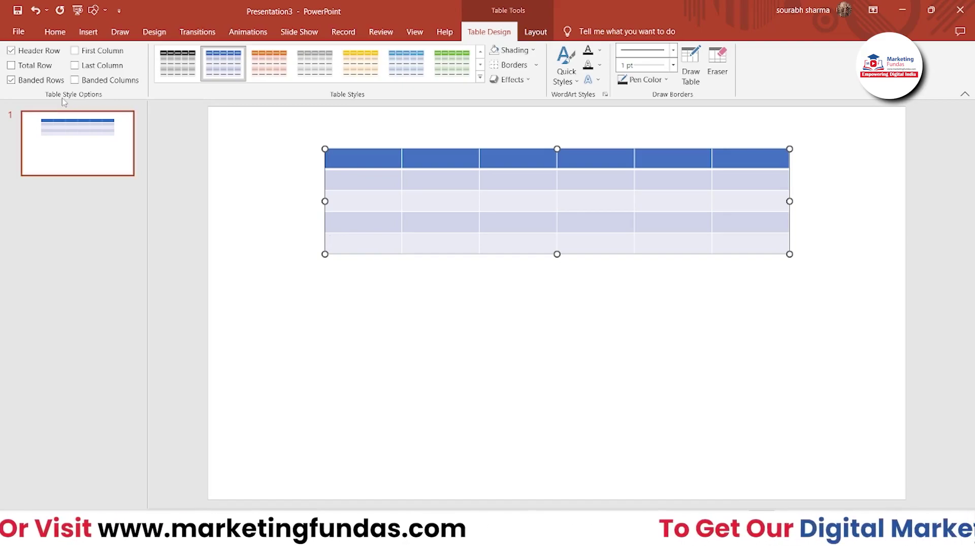
pyautogui.click(10, 65)
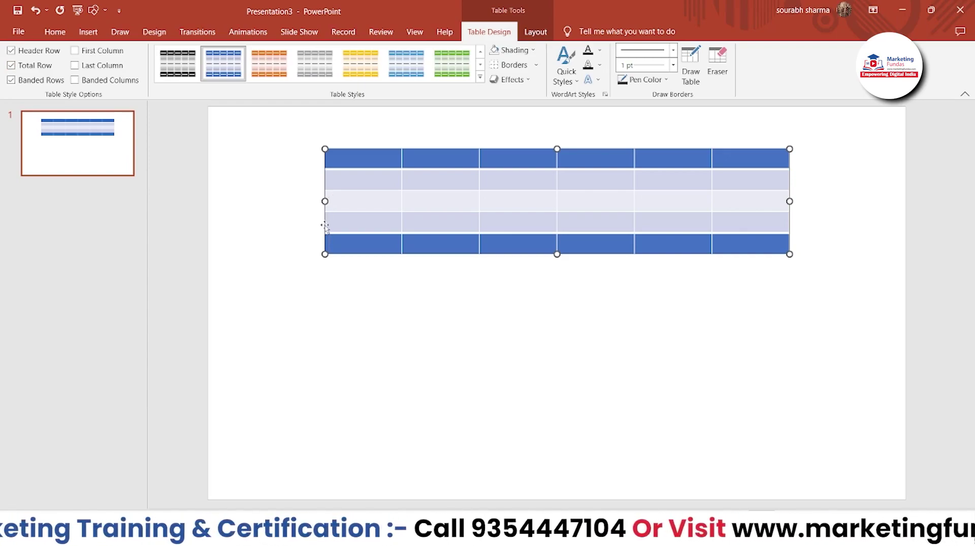
pyautogui.click(10, 65)
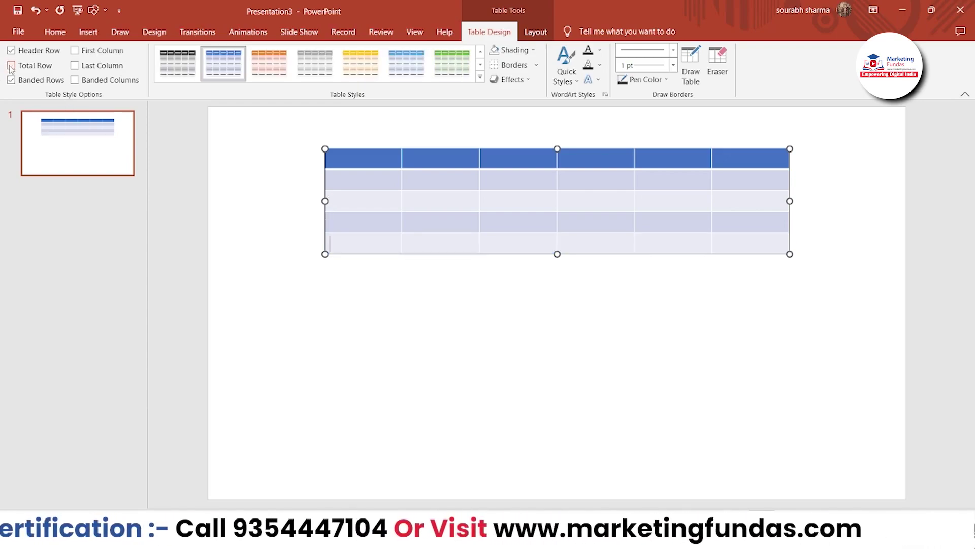
pyautogui.click(75, 51)
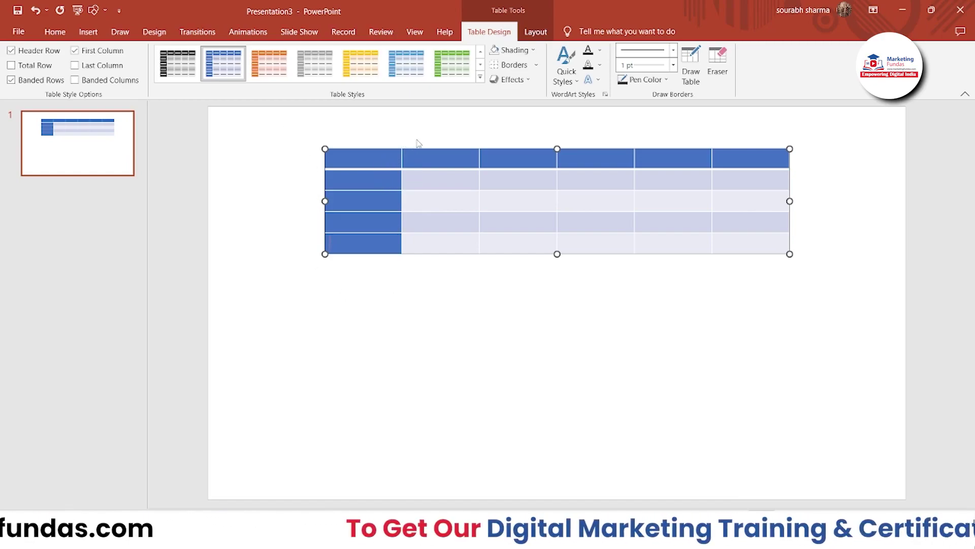
pyautogui.click(75, 66)
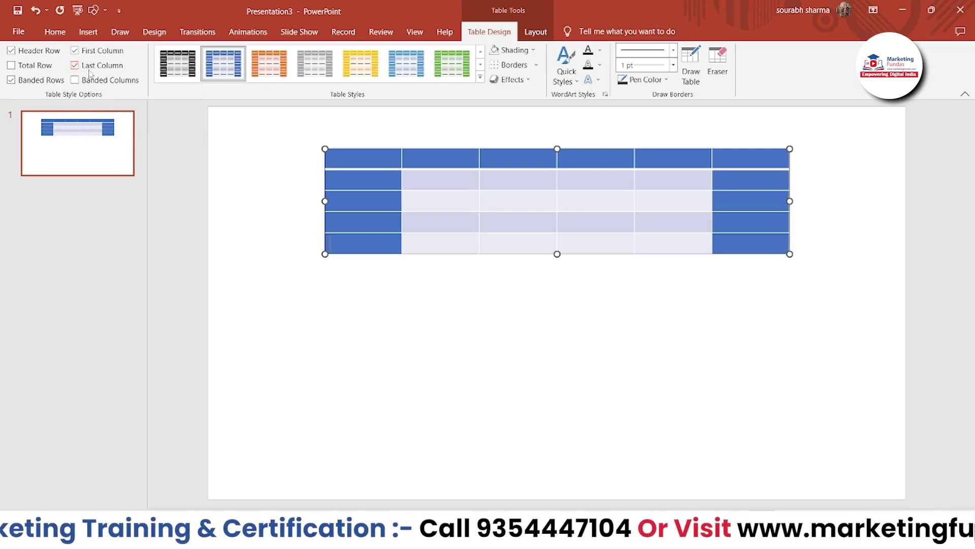
pyautogui.click(74, 51)
pyautogui.click(75, 66)
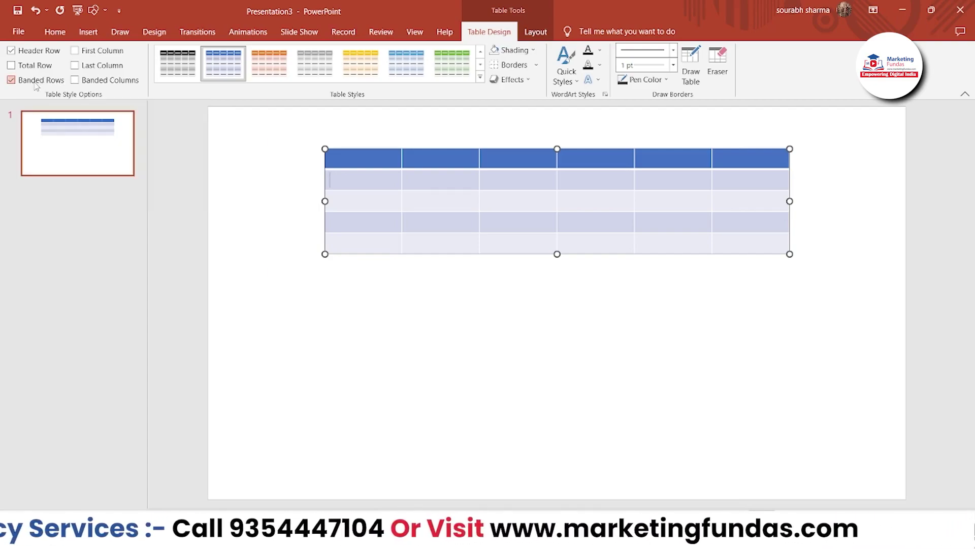
pyautogui.click(35, 85)
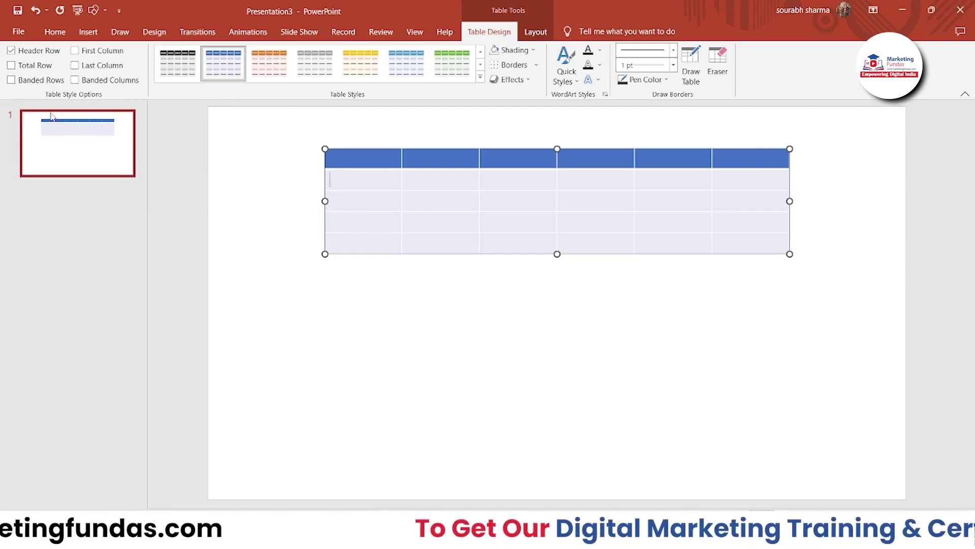
pyautogui.click(13, 82)
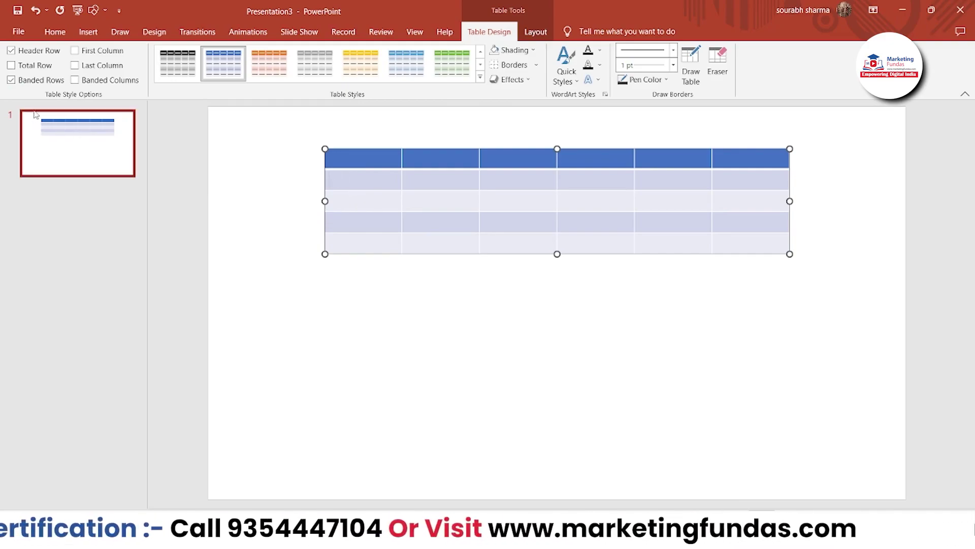
pyautogui.click(23, 85)
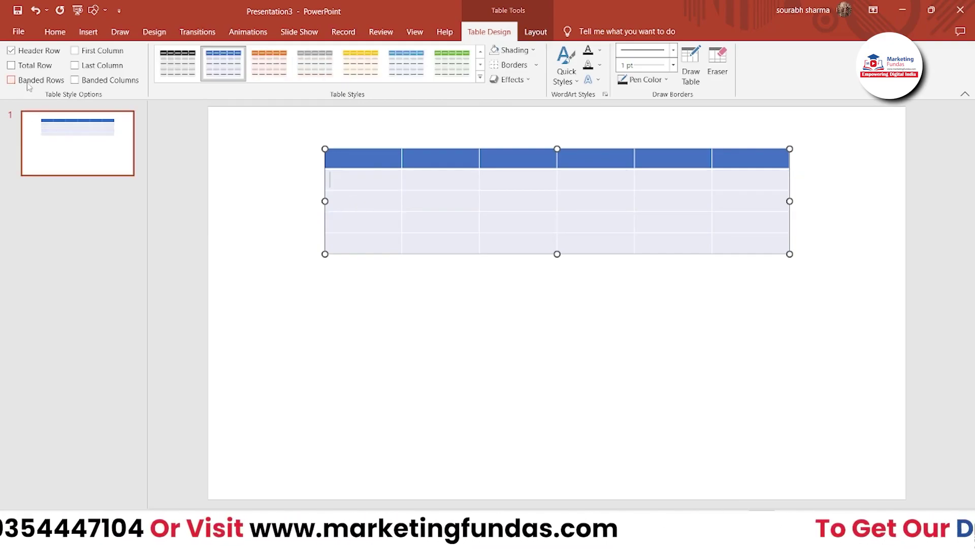
pyautogui.click(75, 80)
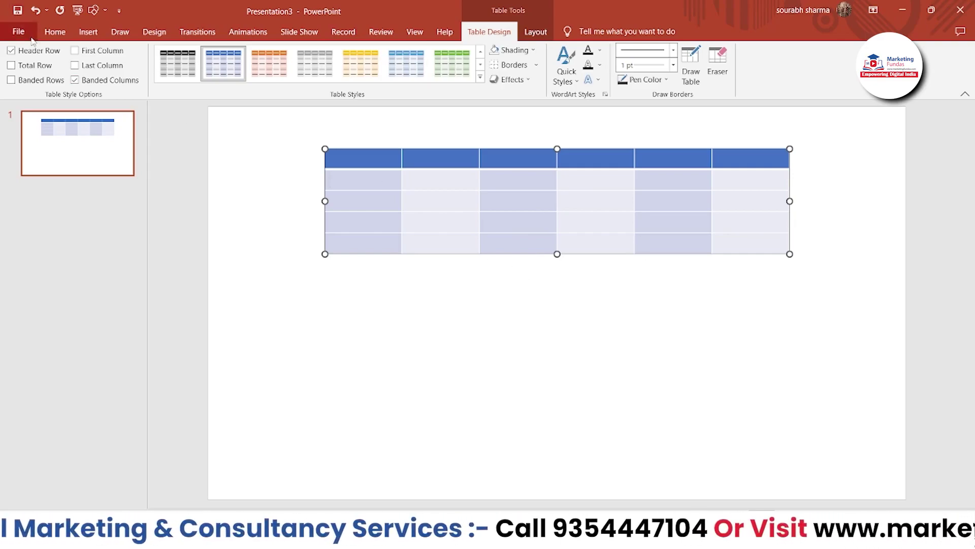
pyautogui.click(11, 81)
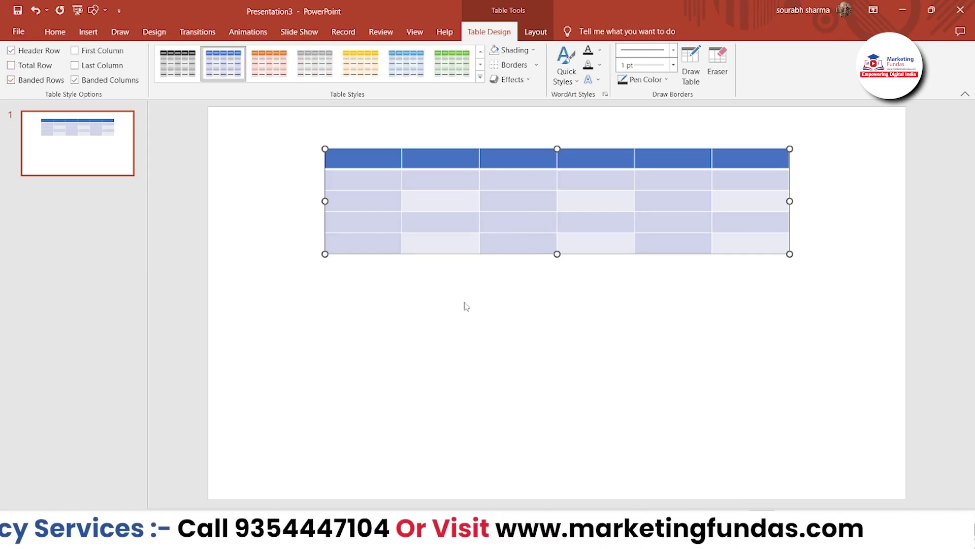
pyautogui.click(74, 80)
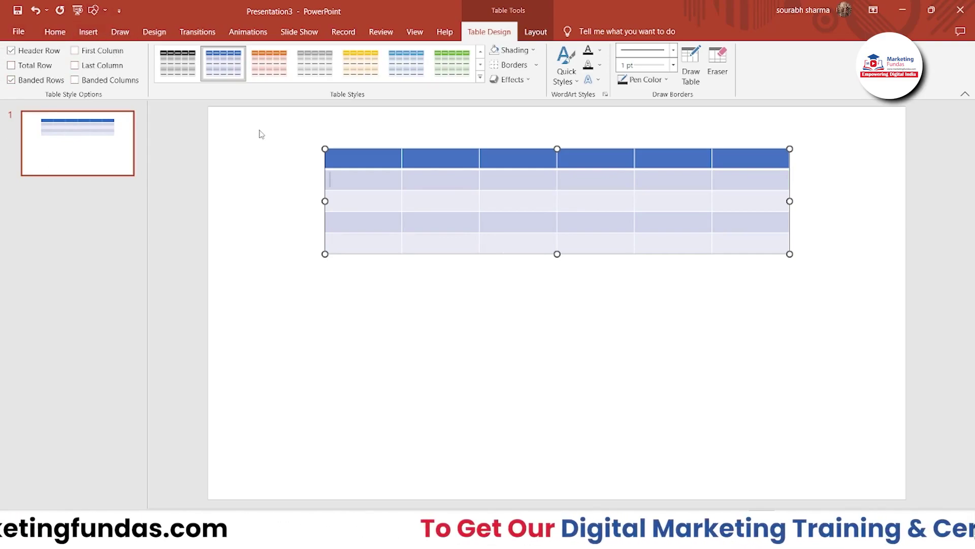
# Apply a light blue style from the Table Styles gallery to the table.
pyautogui.click(480, 77)
pyautogui.scroll(-2, 485, 216)
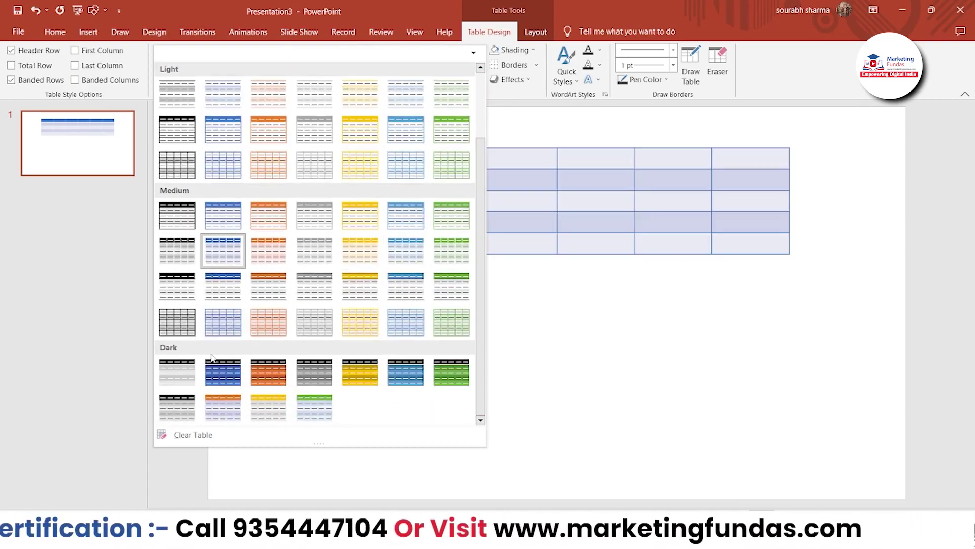
pyautogui.scroll(2, 175, 249)
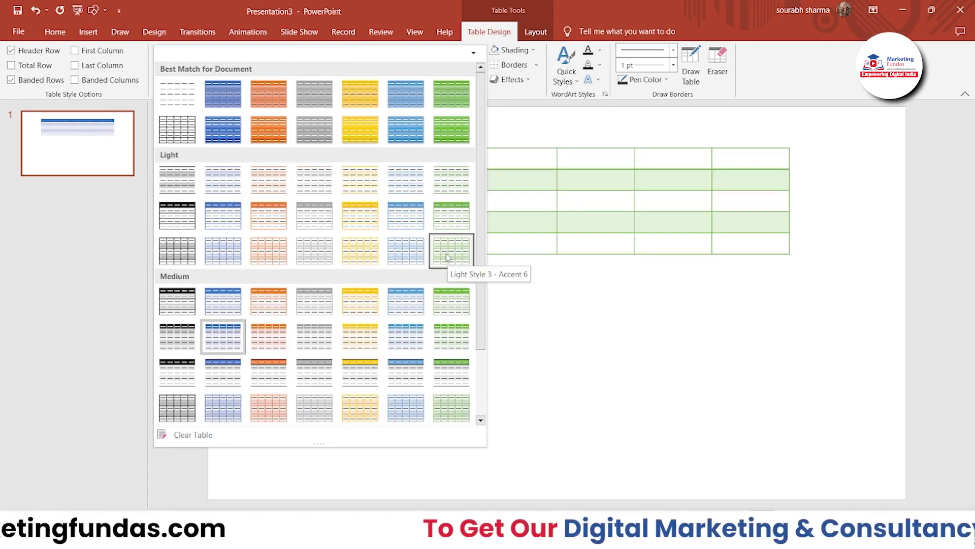
pyautogui.click(413, 206)
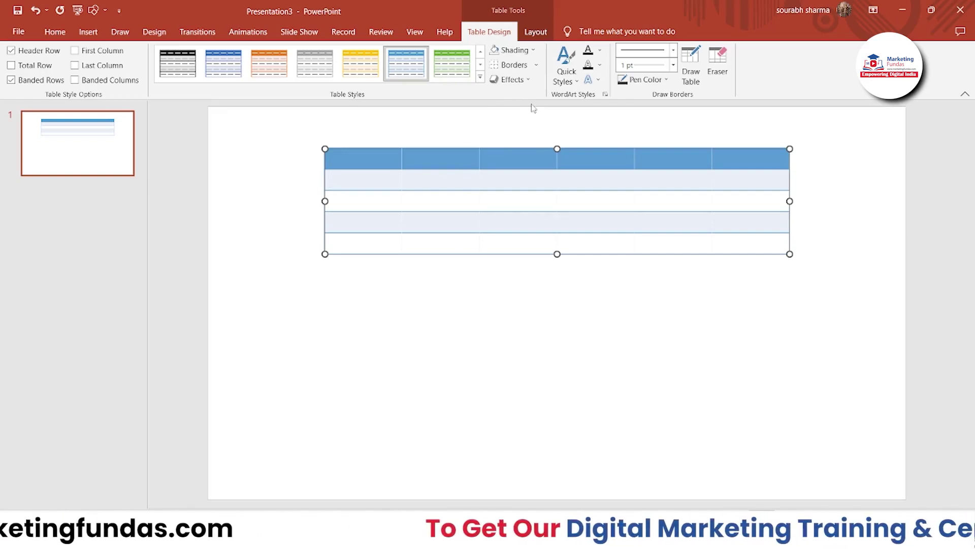
# Shade the cell below the header with Blue, Accent 1, Darker 50% from Theme Colors.
pyautogui.click(533, 51)
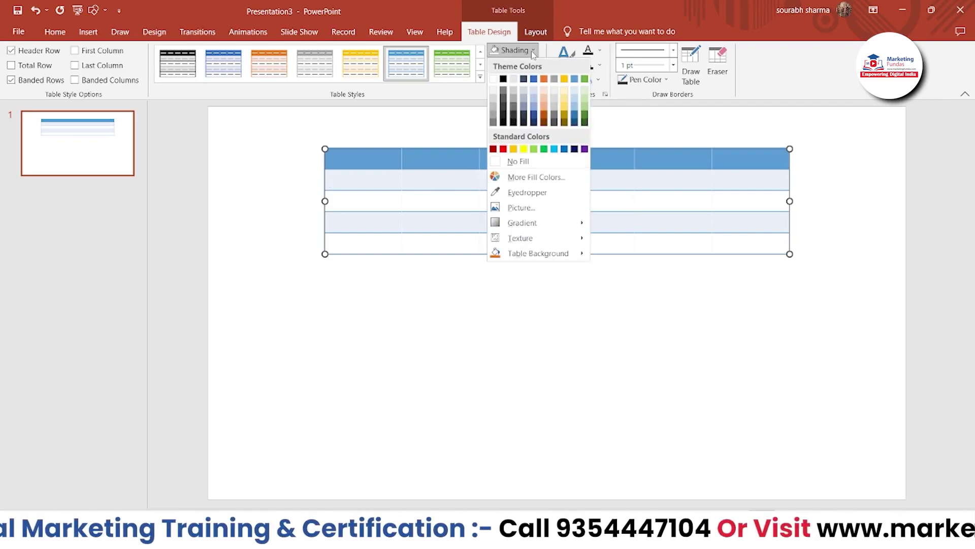
pyautogui.click(532, 51)
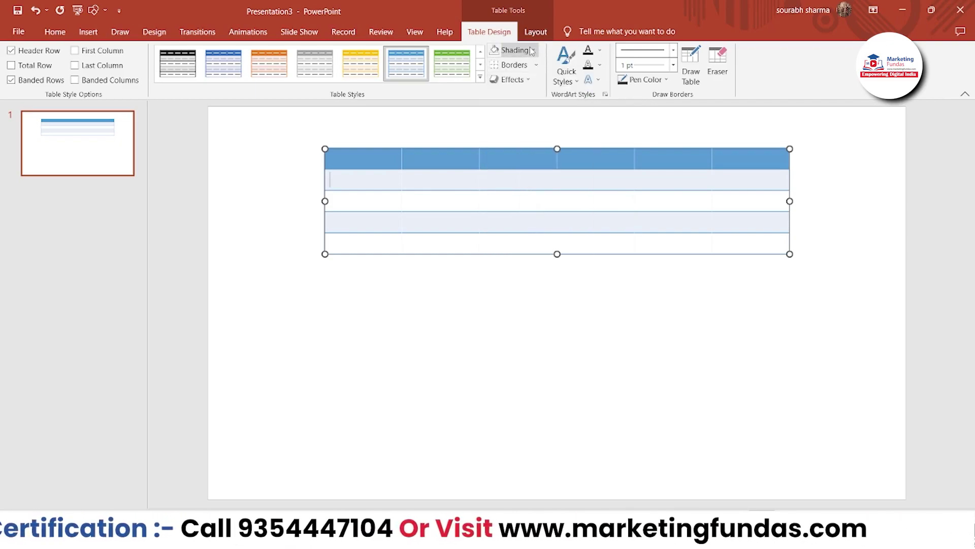
pyautogui.click(532, 51)
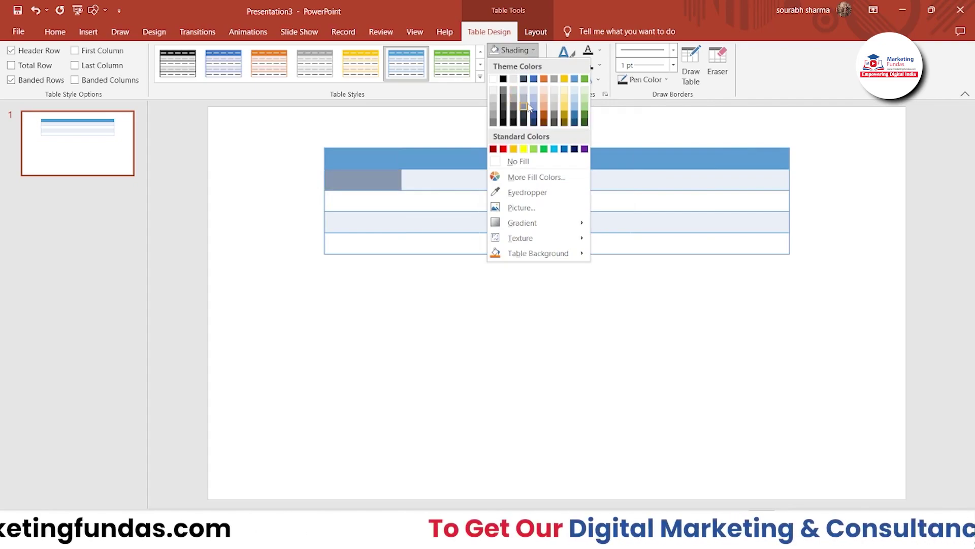
pyautogui.press('Escape')
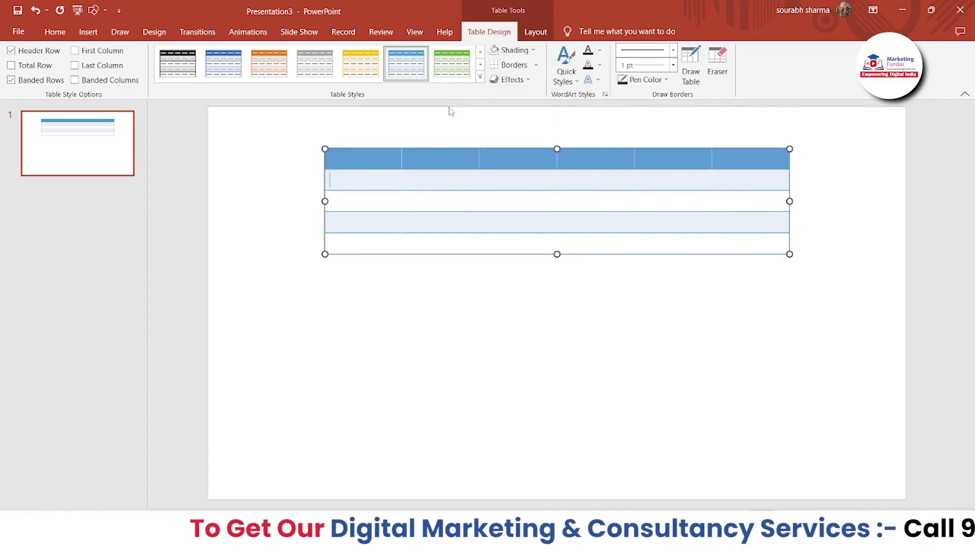
pyautogui.click(479, 79)
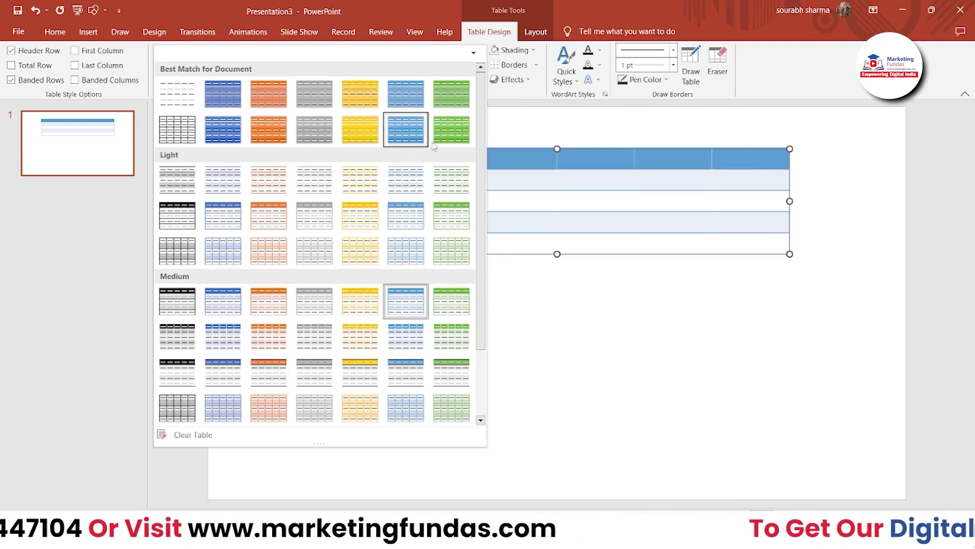
pyautogui.click(506, 129)
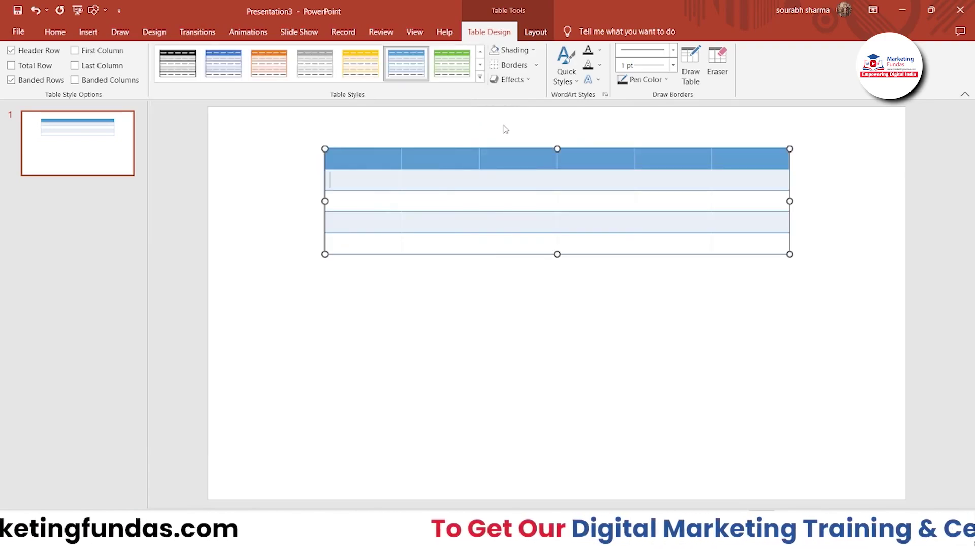
pyautogui.click(536, 52)
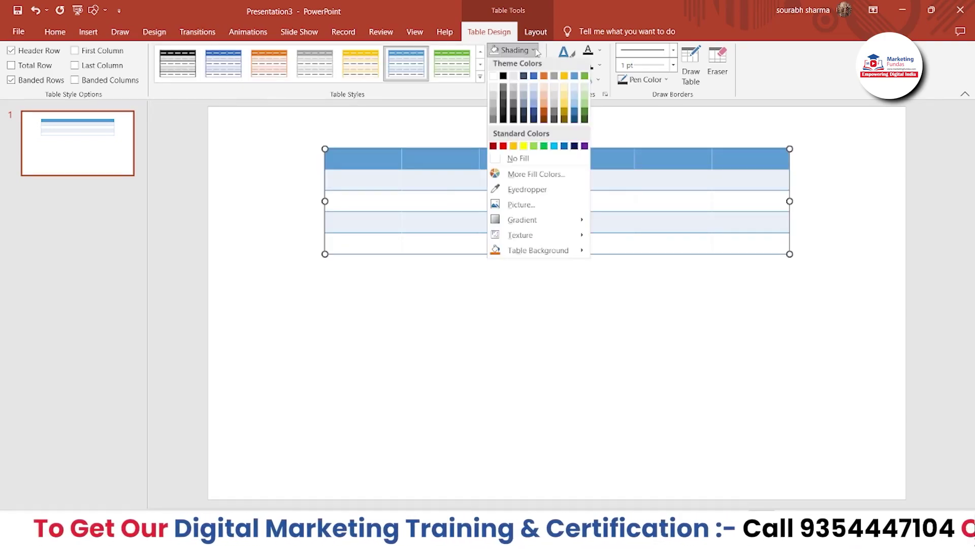
pyautogui.click(533, 122)
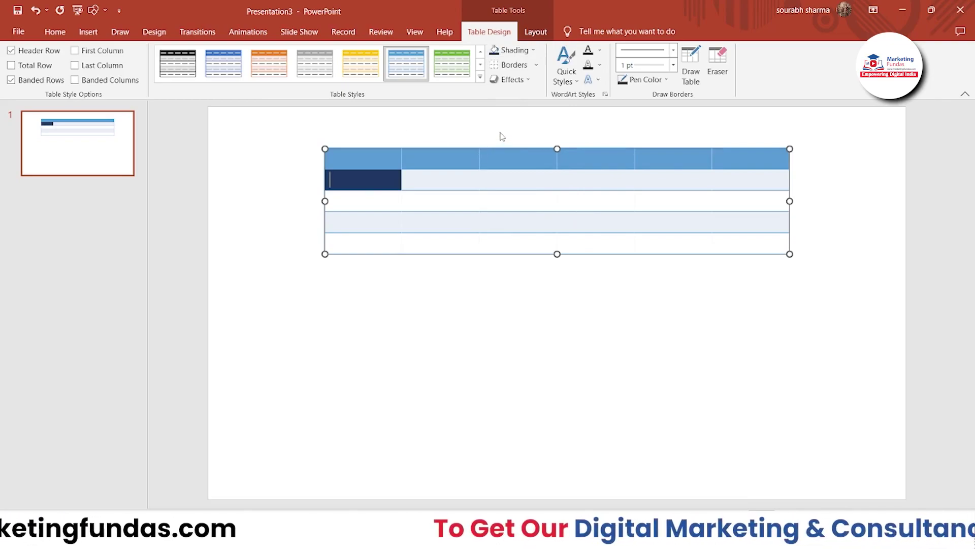
# Apply All Borders to the cell, then switch the table to the darker medium blue style.
pyautogui.click(535, 68)
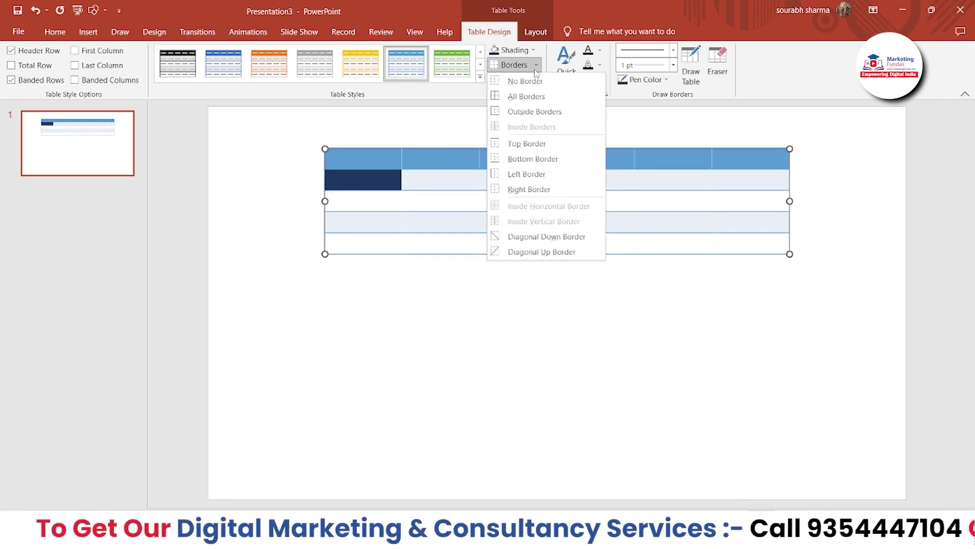
pyautogui.click(532, 101)
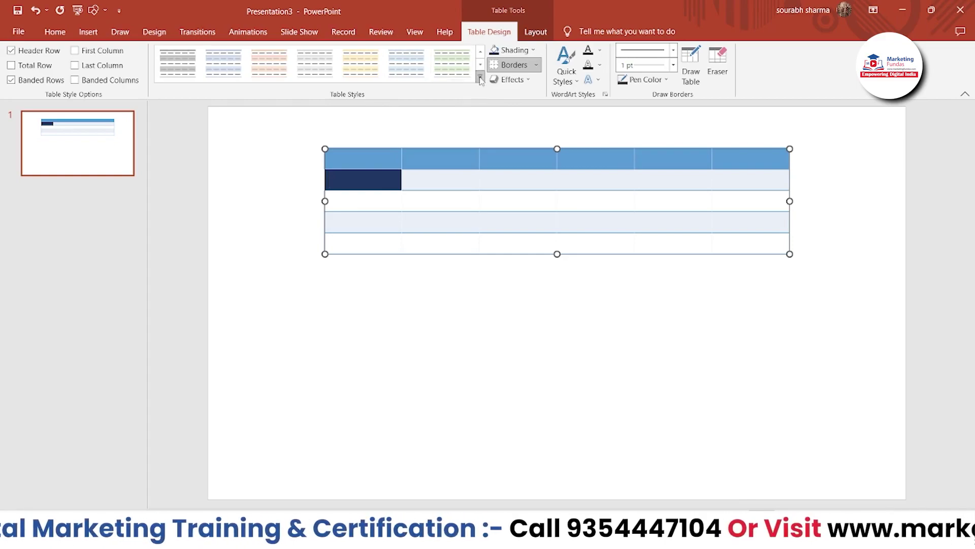
pyautogui.click(224, 63)
pyautogui.click(398, 359)
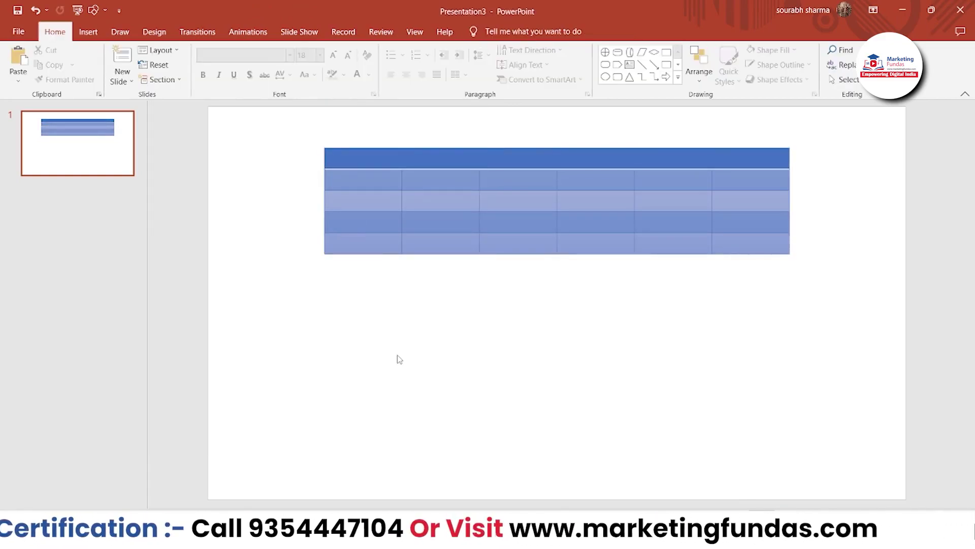
pyautogui.click(527, 148)
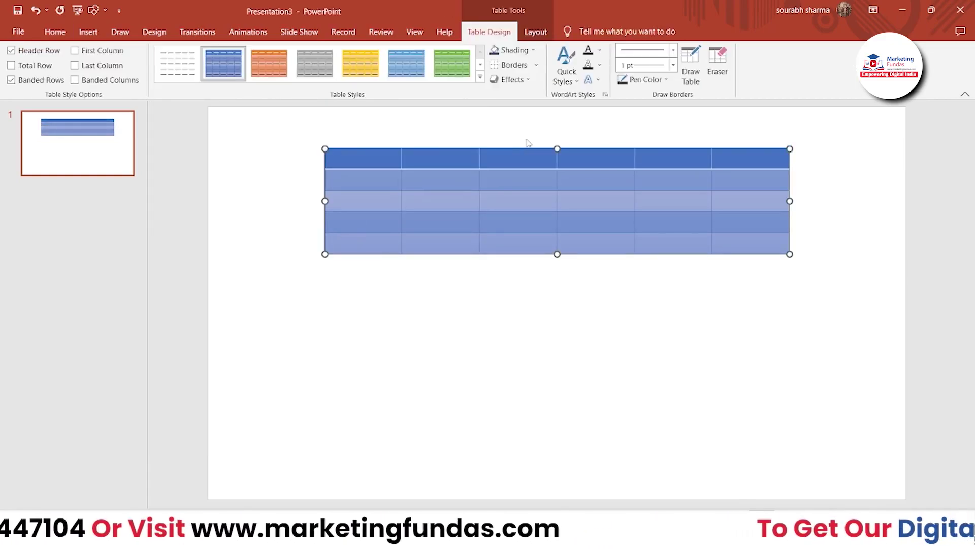
# Add Inside Borders so dark lines separate all the table's cells.
pyautogui.click(536, 65)
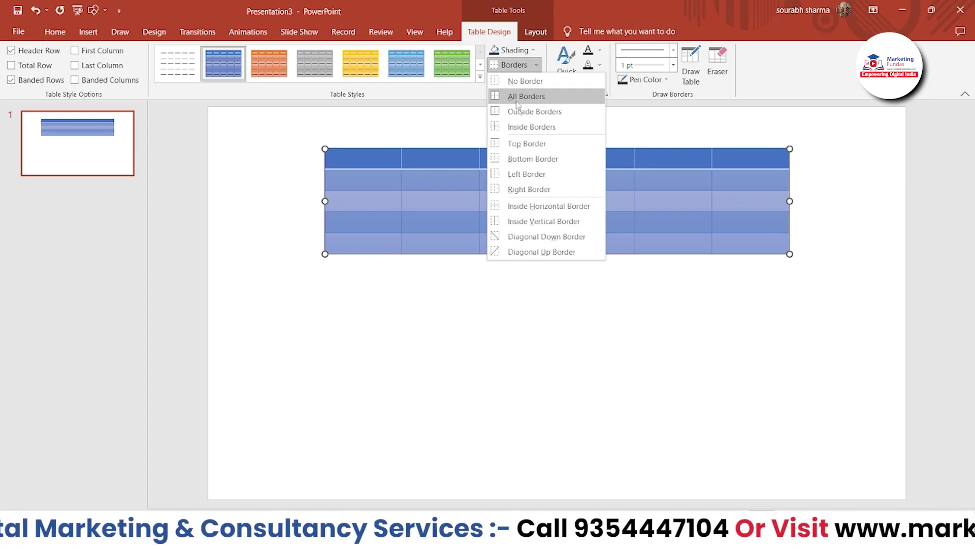
pyautogui.click(519, 133)
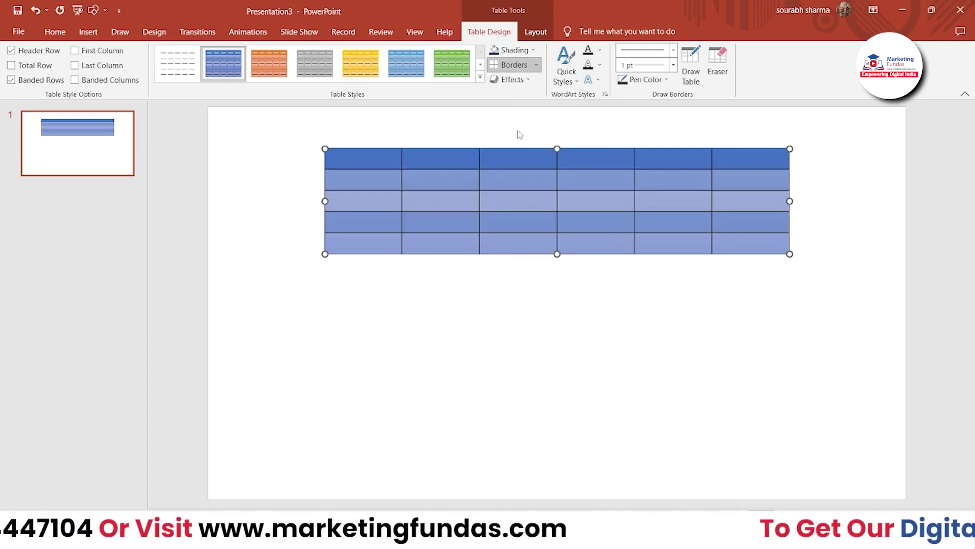
pyautogui.click(502, 280)
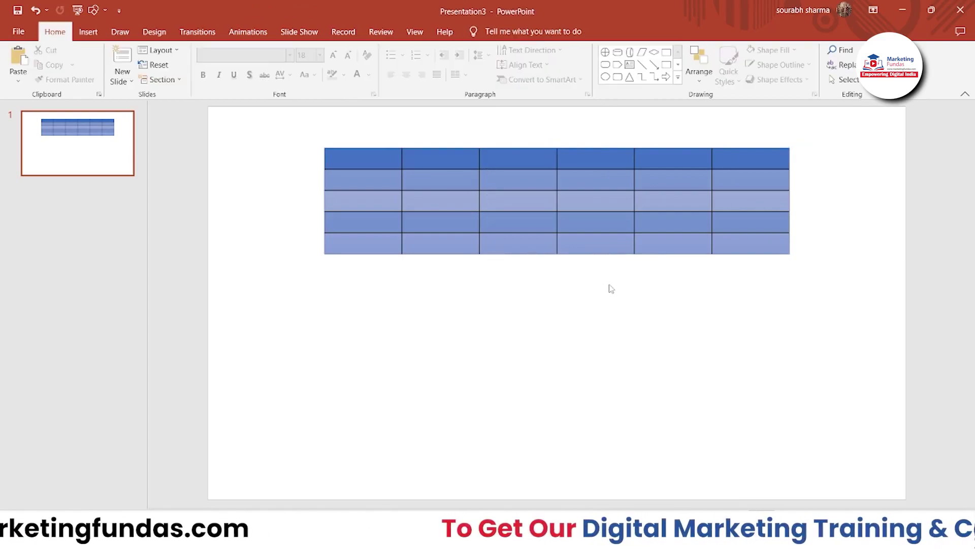
pyautogui.click(601, 221)
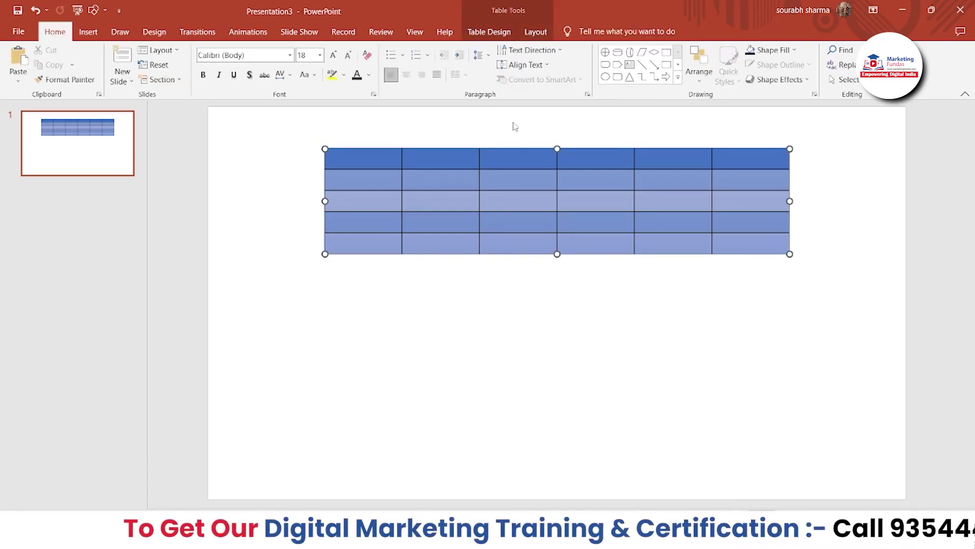
pyautogui.click(483, 32)
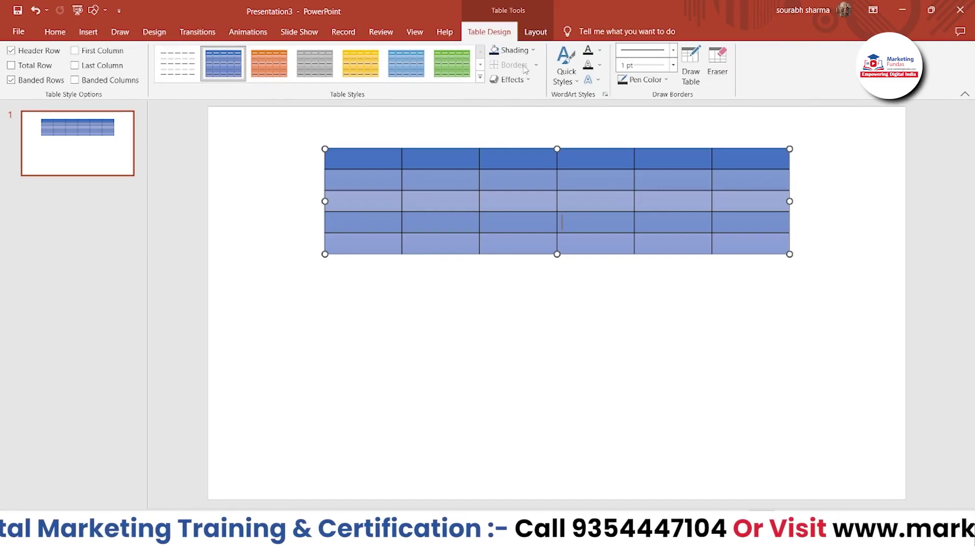
pyautogui.click(532, 157)
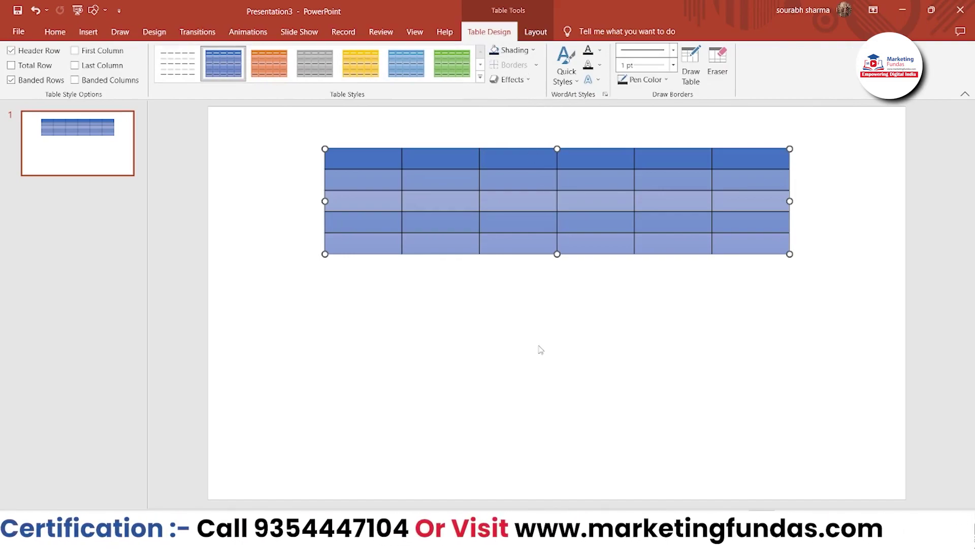
# Add Outside Borders around the table's outer edge and check the result.
pyautogui.click(536, 65)
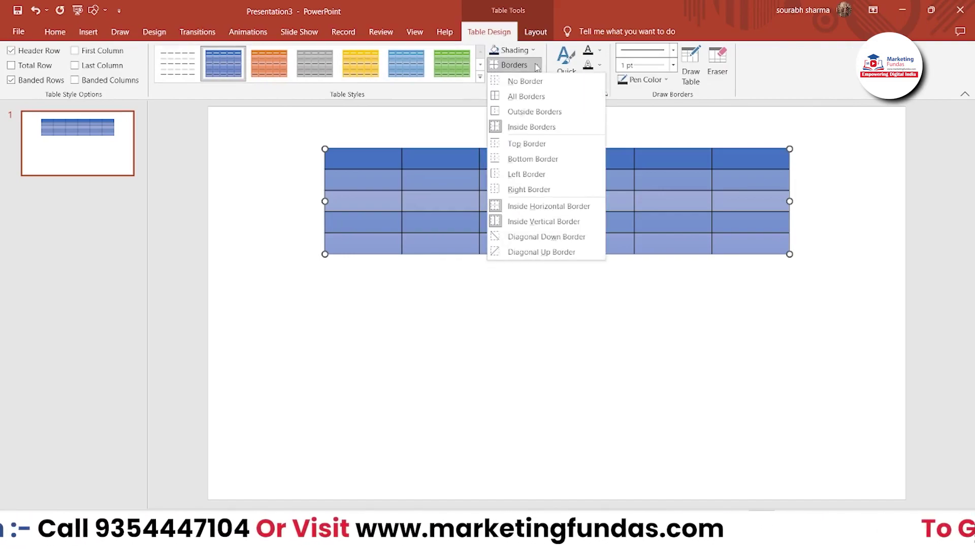
pyautogui.click(534, 112)
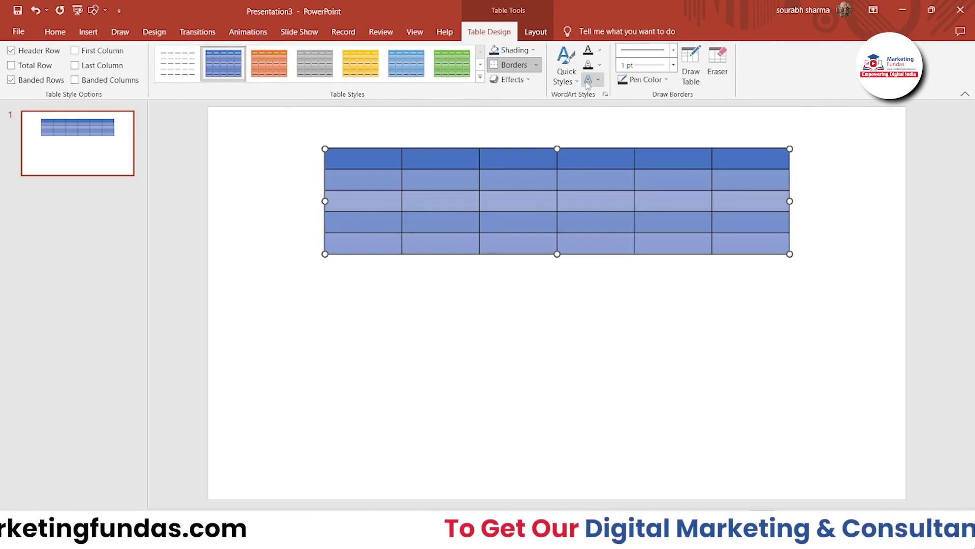
pyautogui.click(536, 66)
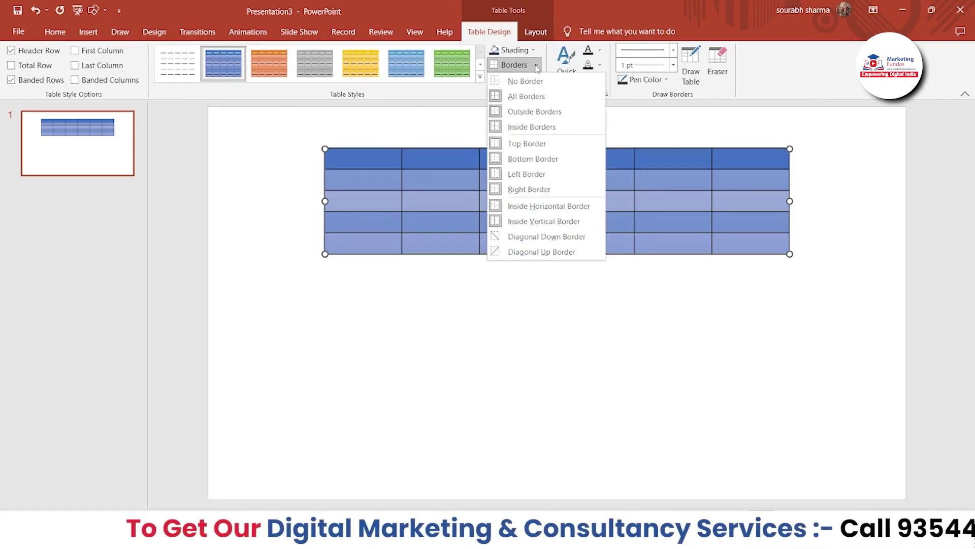
pyautogui.click(524, 337)
pyautogui.click(508, 315)
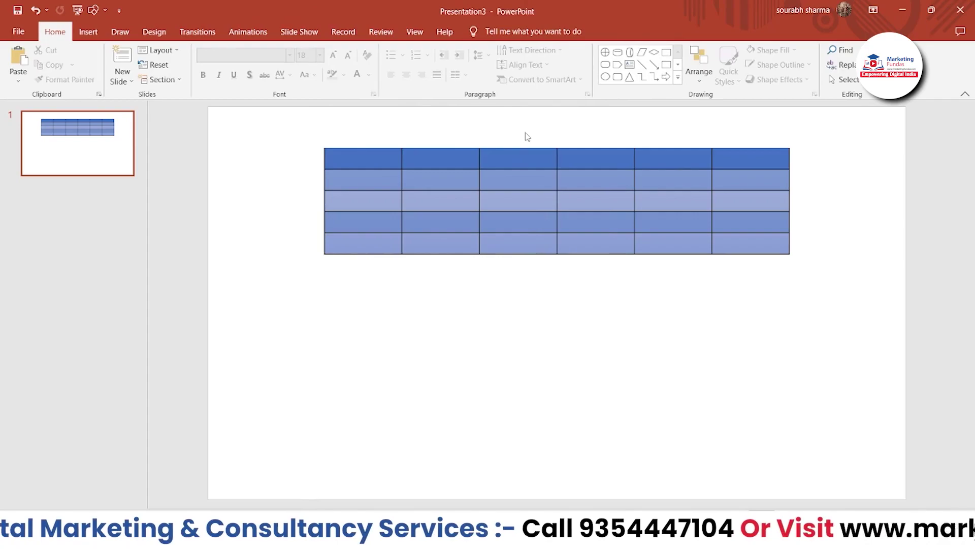
pyautogui.click(572, 165)
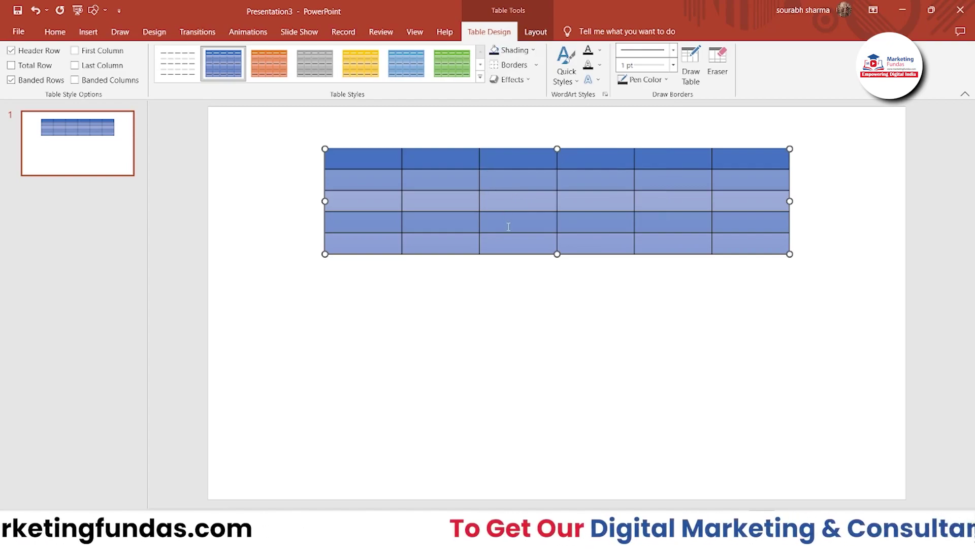
# Apply a framed Cell Bevel style to the cell in row four, column three.
pyautogui.click(408, 304)
pyautogui.click(498, 222)
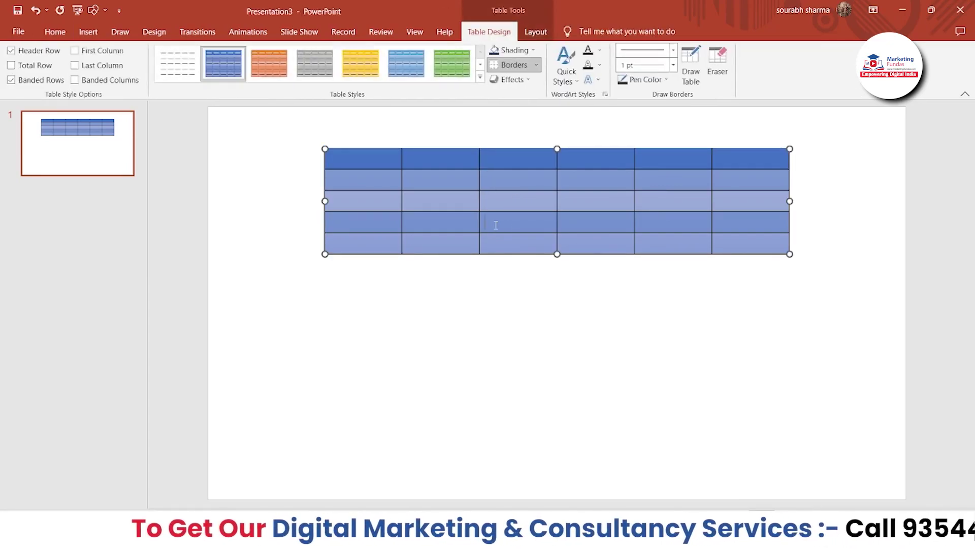
pyautogui.click(522, 82)
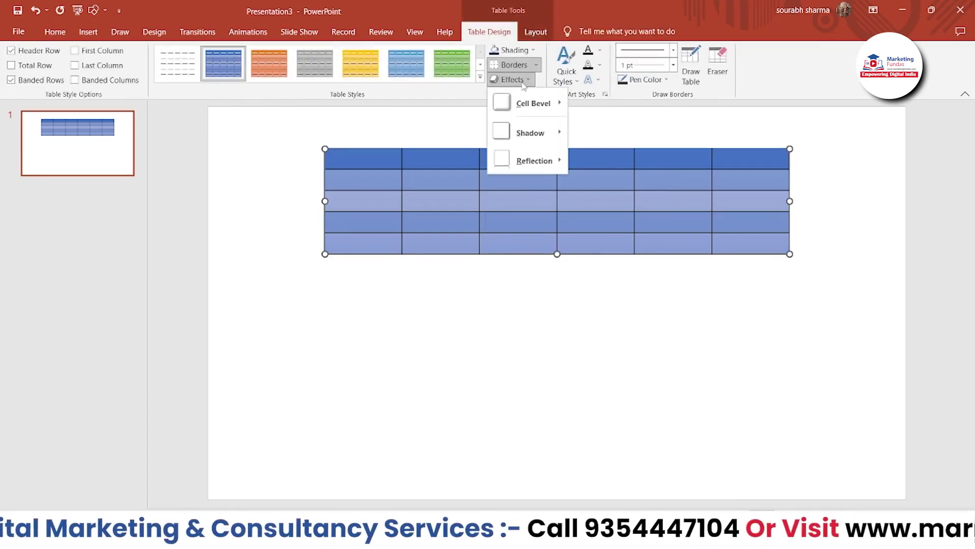
pyautogui.moveTo(538, 119)
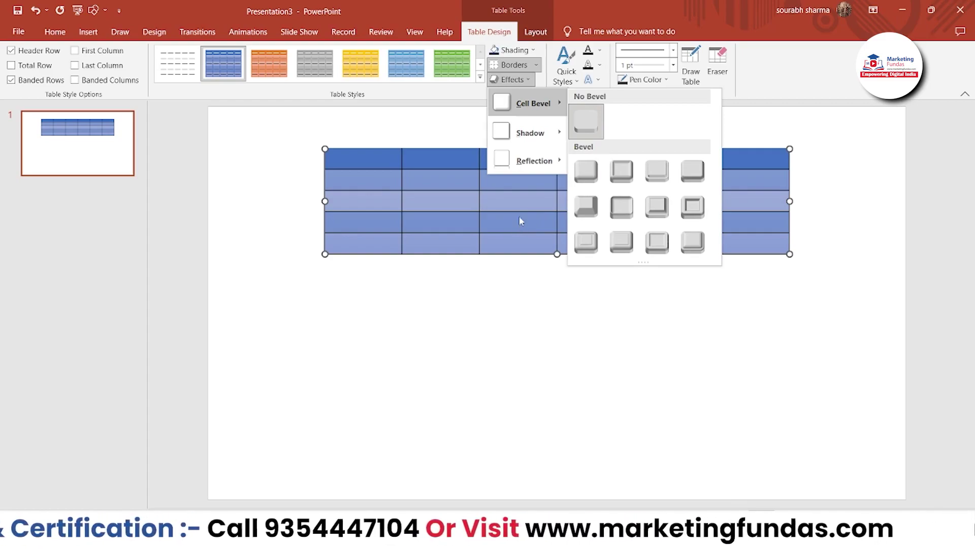
pyautogui.click(583, 184)
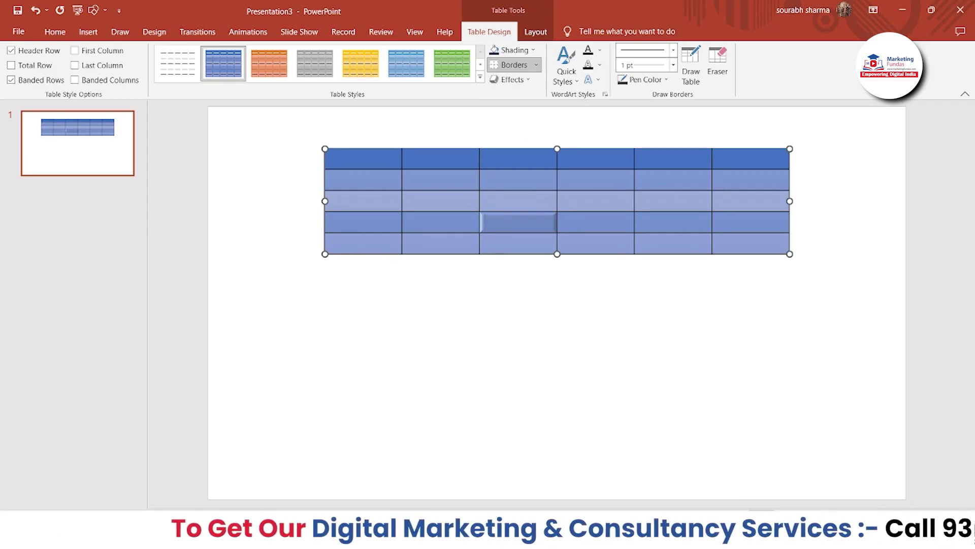
pyautogui.scroll(3, 713, 506)
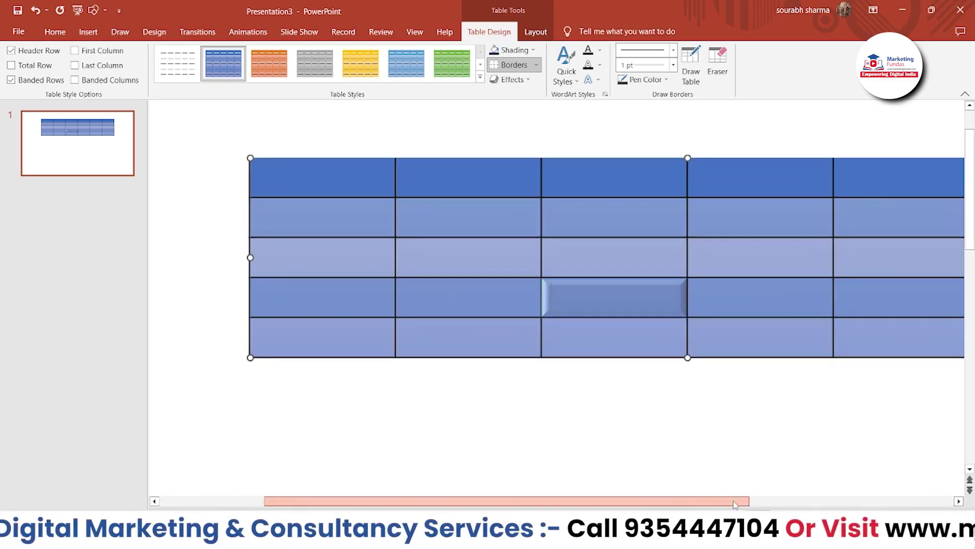
pyautogui.moveTo(733, 505); pyautogui.dragTo(748, 504)
pyautogui.click(531, 80)
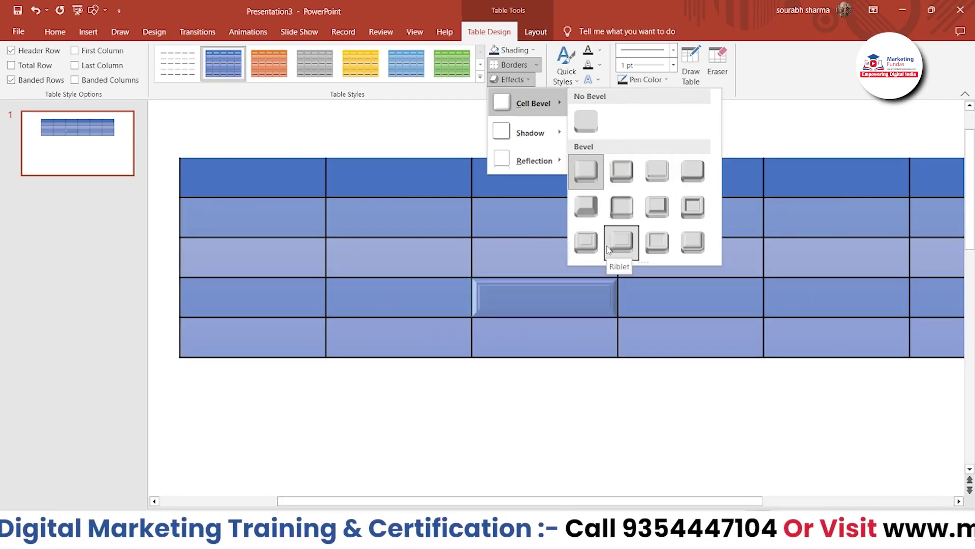
pyautogui.press('Escape')
pyautogui.press('Escape')
pyautogui.click(510, 80)
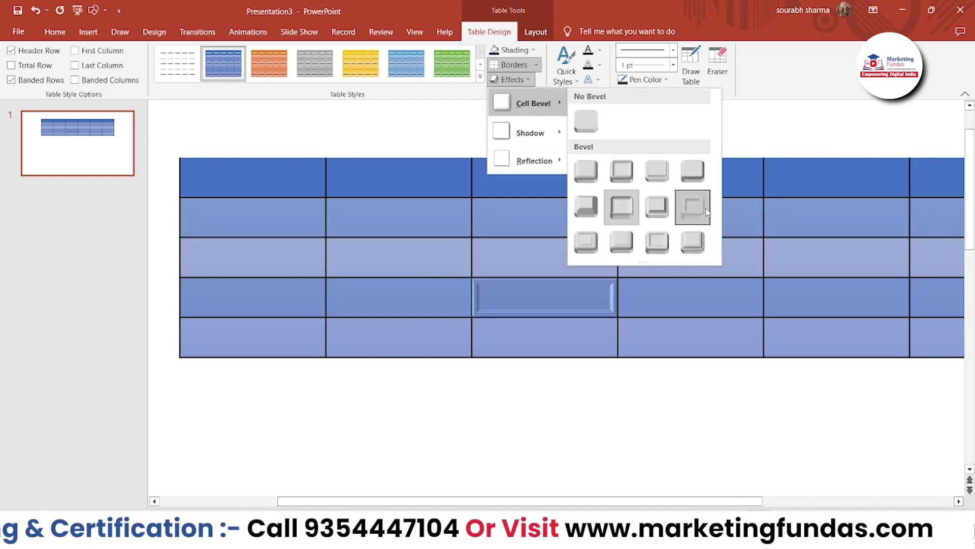
pyautogui.click(590, 123)
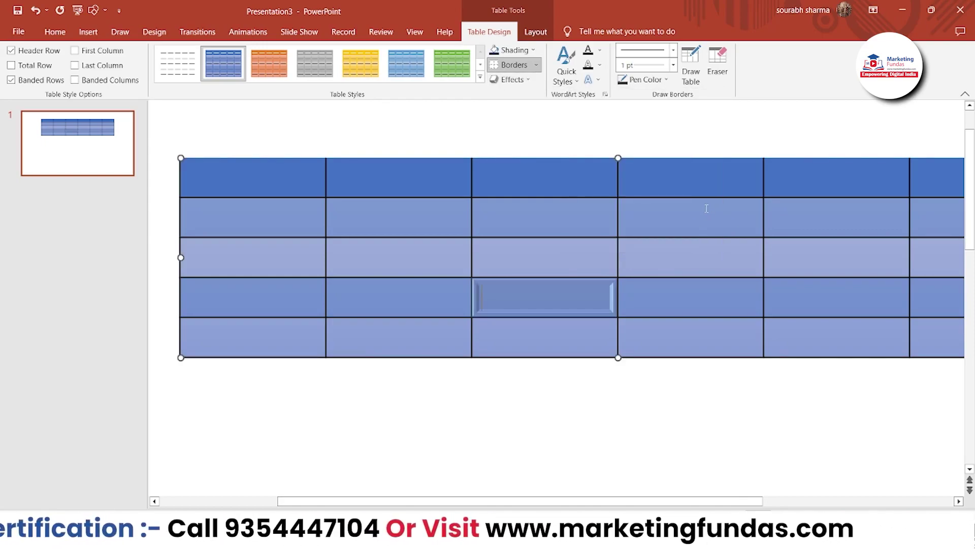
# Give the table a Perspective shadow from the Effects > Shadow gallery.
pyautogui.click(529, 80)
pyautogui.moveTo(542, 158)
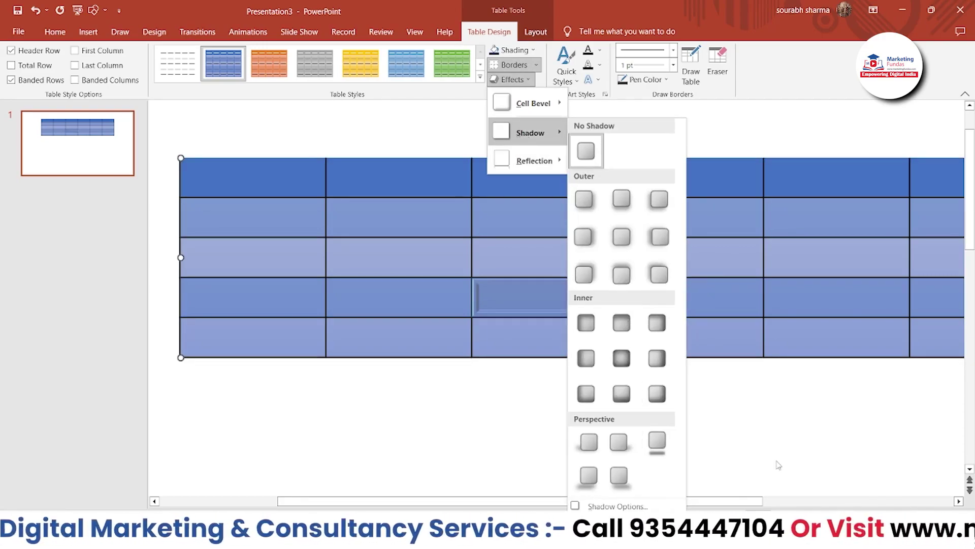
pyautogui.press('Escape')
pyautogui.scroll(-3, 692, 353)
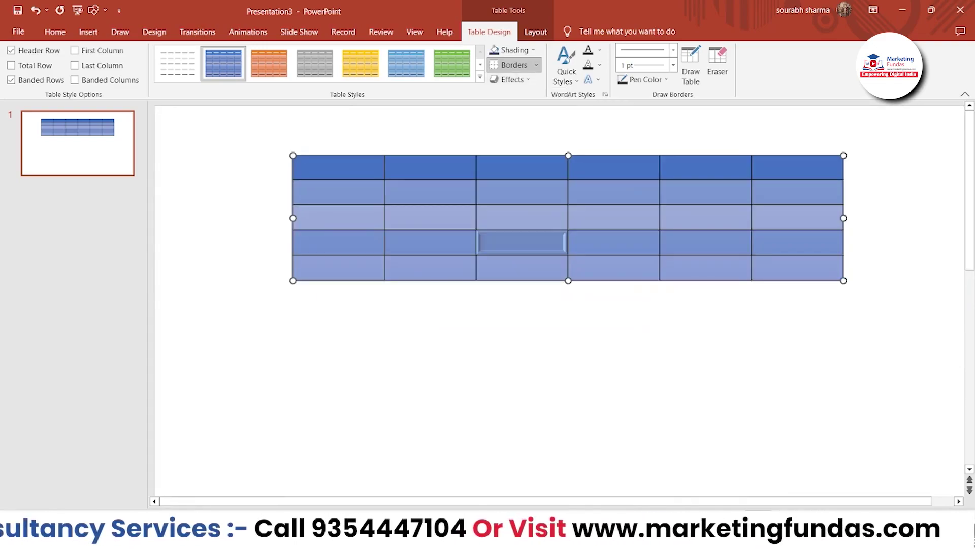
pyautogui.click(508, 80)
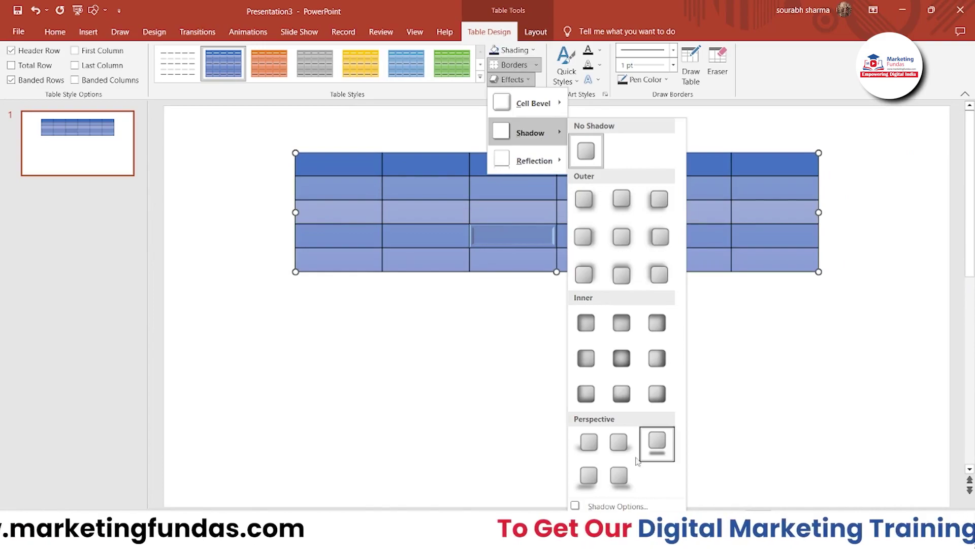
pyautogui.click(616, 446)
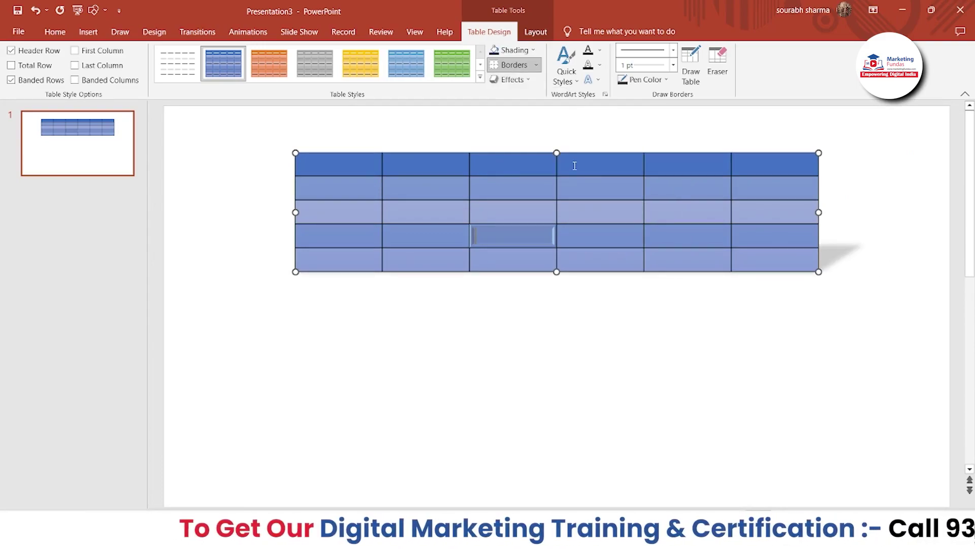
pyautogui.click(521, 83)
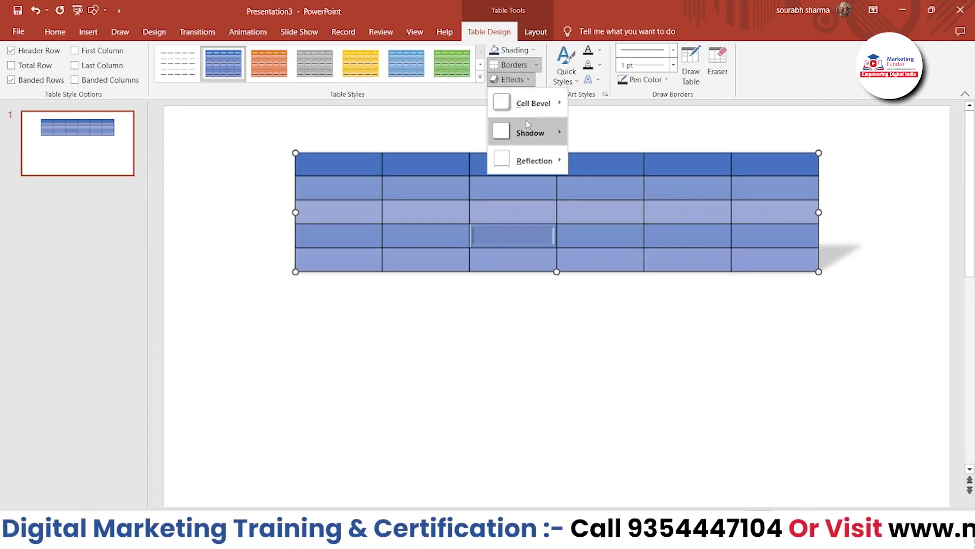
pyautogui.moveTo(530, 133)
pyautogui.click(656, 441)
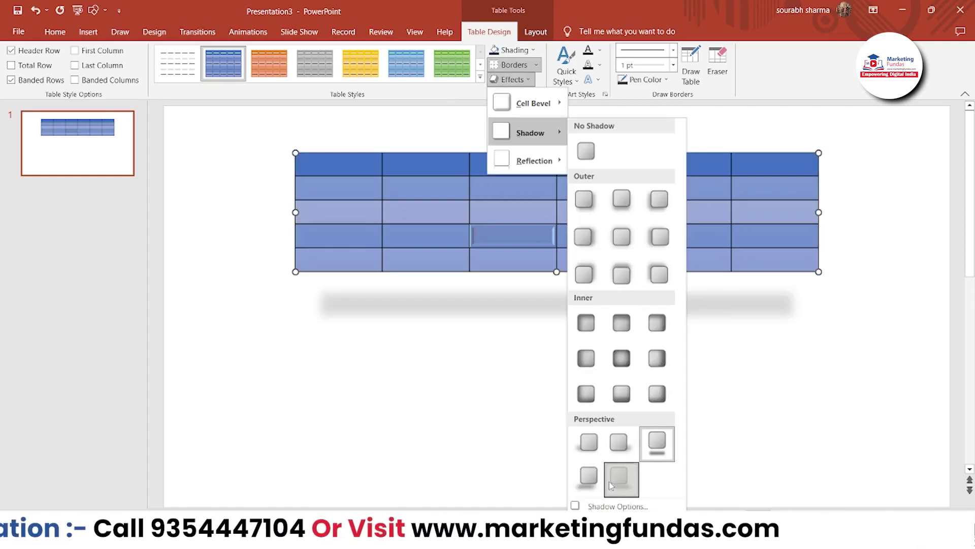
pyautogui.click(611, 485)
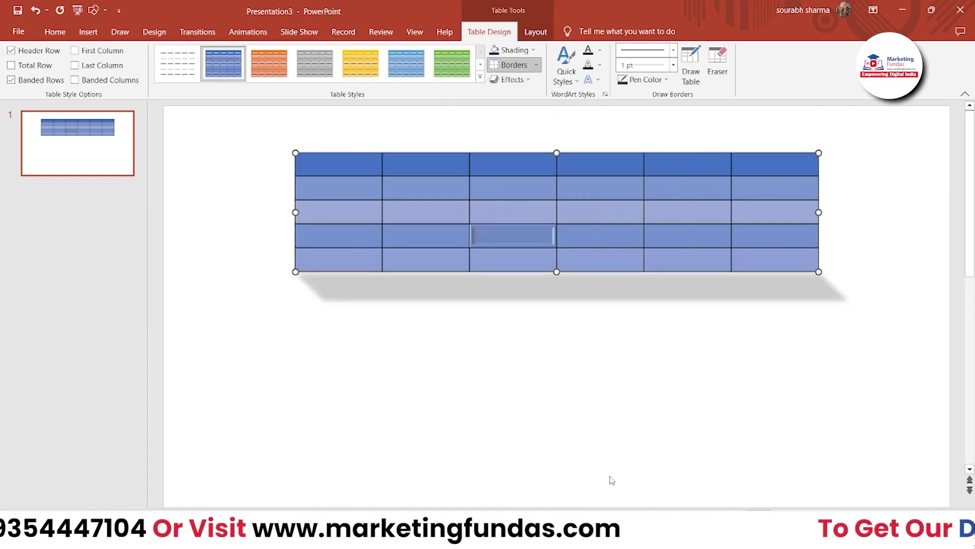
pyautogui.click(512, 80)
# Apply a faint Reflection Variation beneath the table and switch to the table Layout tools.
pyautogui.moveTo(520, 172)
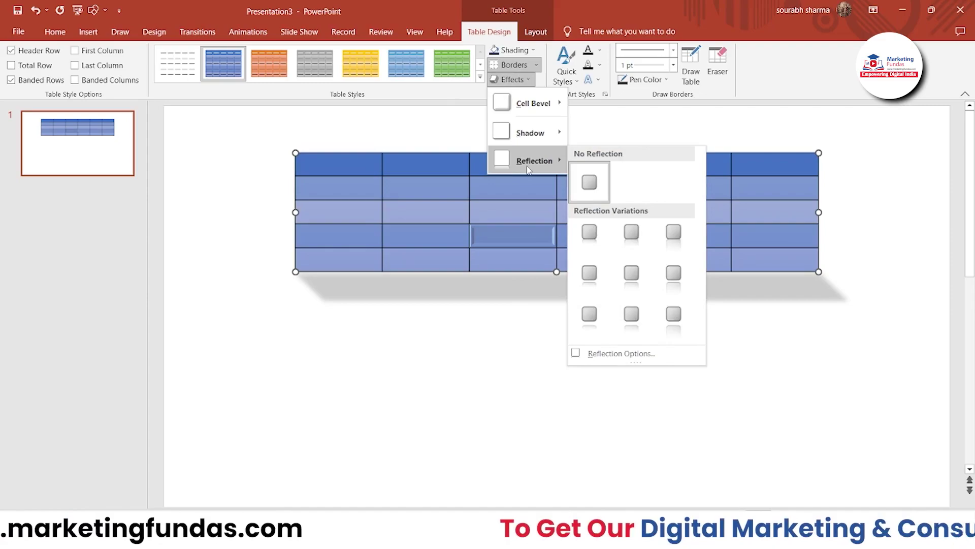
pyautogui.click(655, 311)
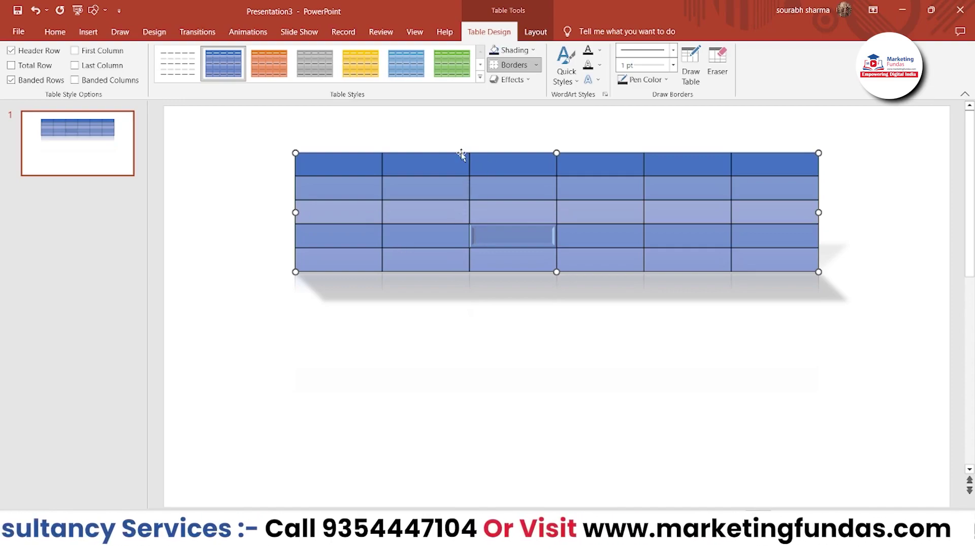
pyautogui.click(527, 33)
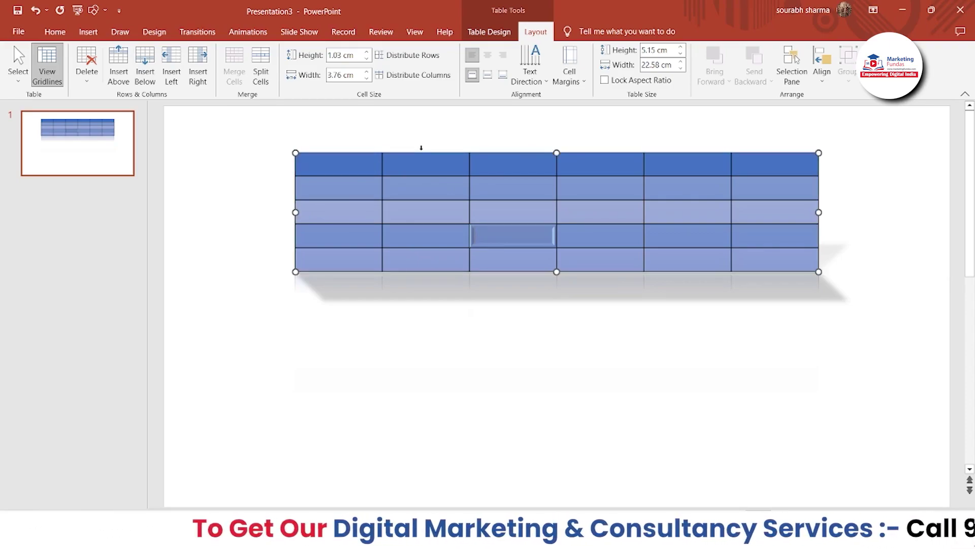
# Insert rows above and below the second row, growing the table to 7 rows.
pyautogui.click(288, 190)
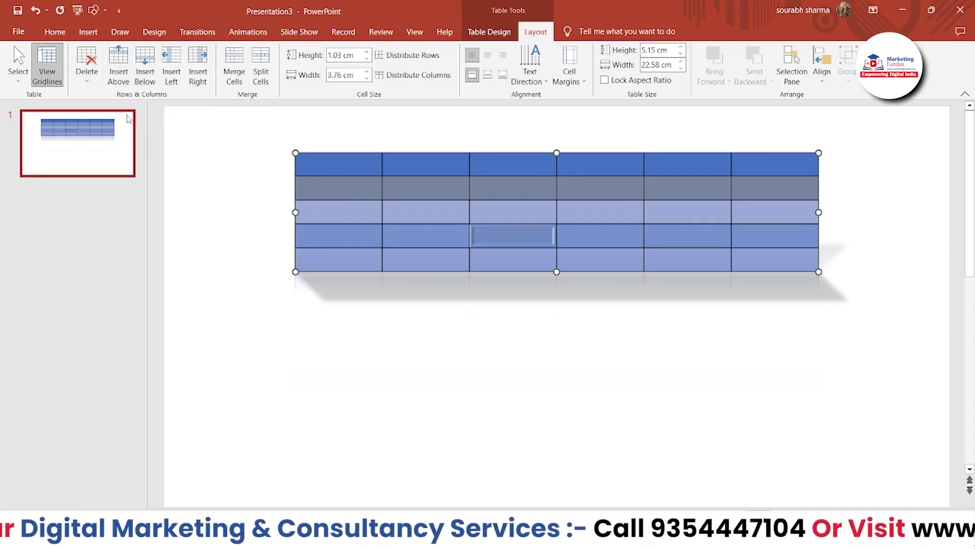
pyautogui.click(117, 68)
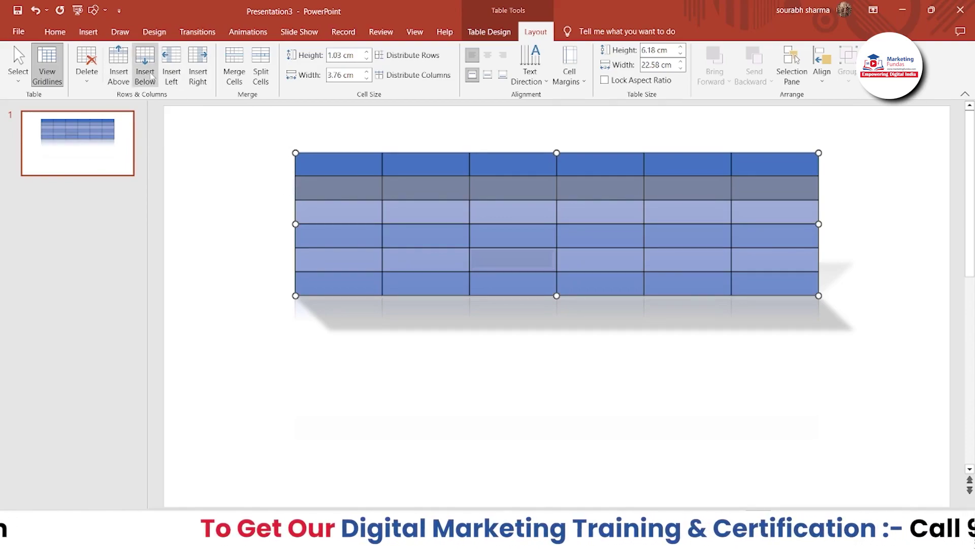
pyautogui.click(145, 69)
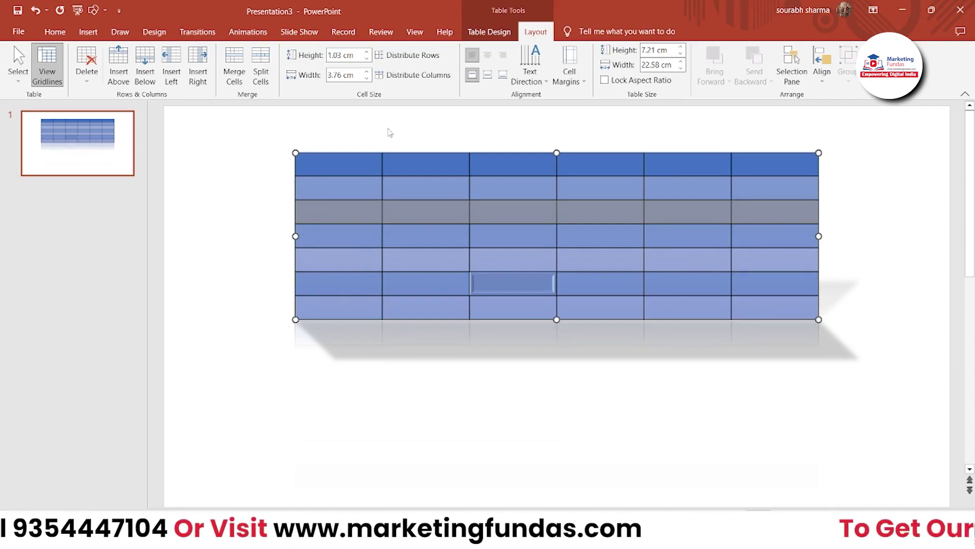
pyautogui.click(411, 146)
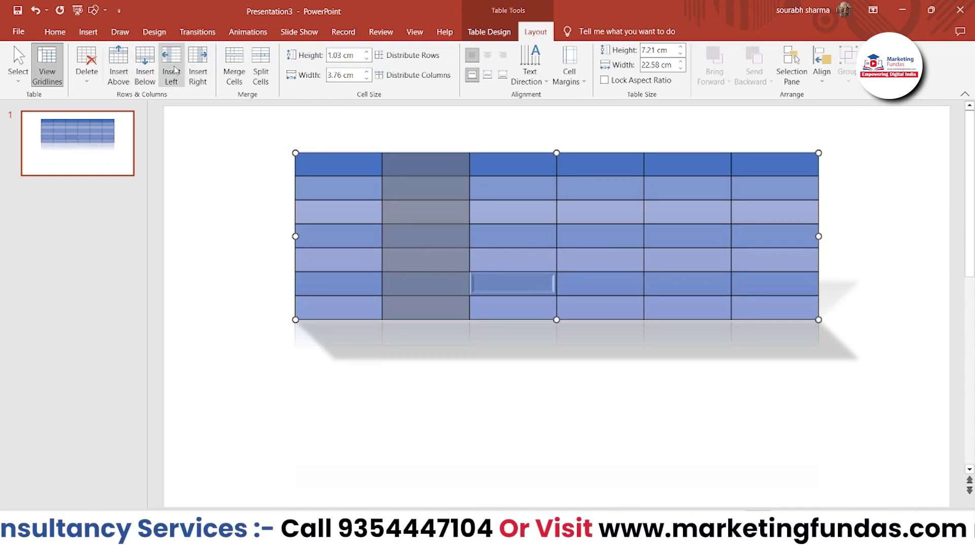
# Add columns on both sides of the second column, then select all eight header cells.
pyautogui.click(173, 68)
pyautogui.click(193, 69)
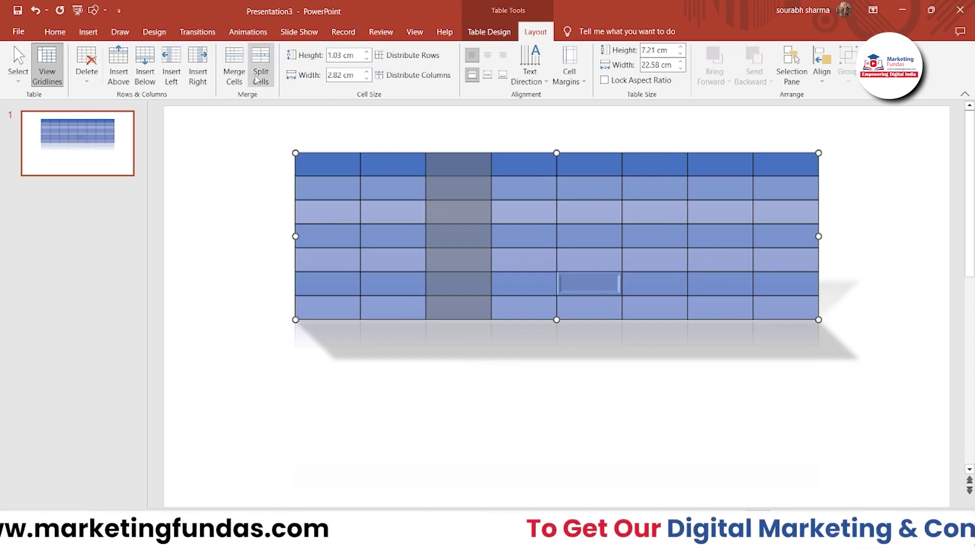
pyautogui.click(353, 190)
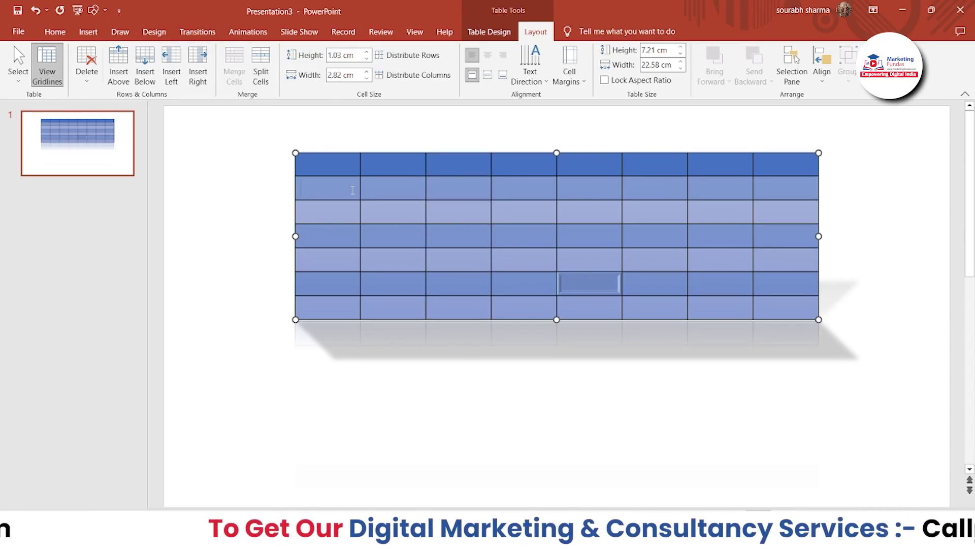
pyautogui.hotkey('shift', 'Right')
pyautogui.hotkey('shift', 'Right')
pyautogui.hotkey('shift', 'Right')
pyautogui.hotkey('shift', 'Right')
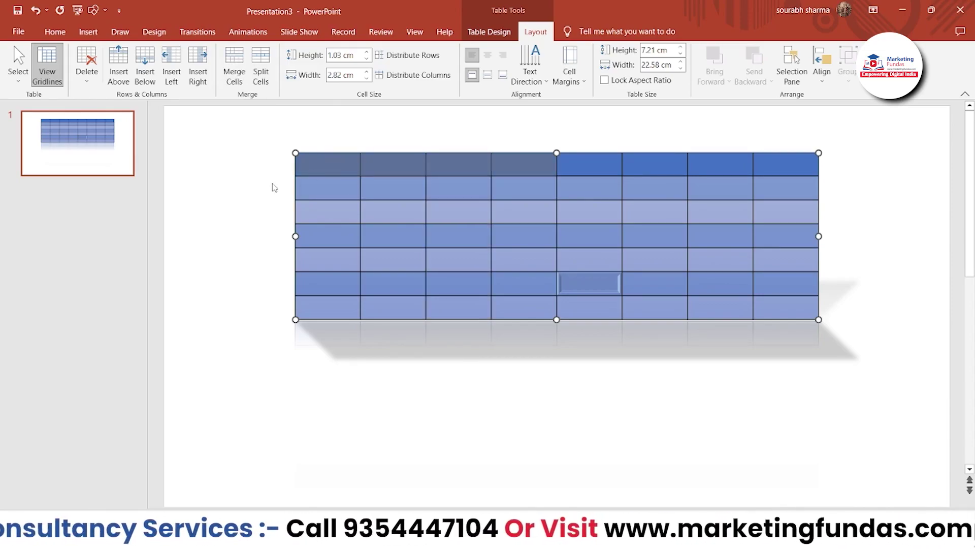
pyautogui.click(312, 162)
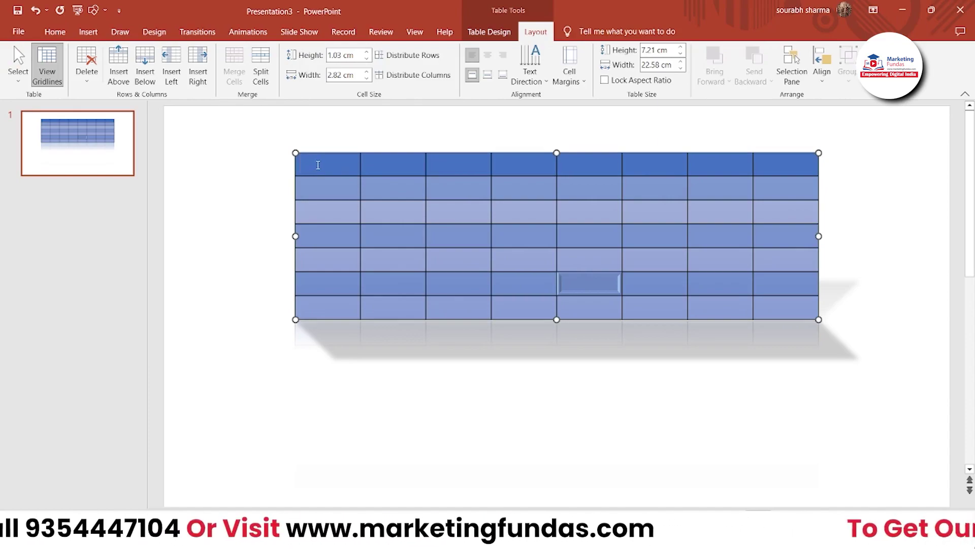
pyautogui.hotkey('shift', 'Right')
pyautogui.hotkey('shift', 'Right')
pyautogui.hotkey('shift', 'Right')
pyautogui.hotkey('shift', 'Right')
pyautogui.hotkey('shift', 'Right')
pyautogui.hotkey('shift', 'Right')
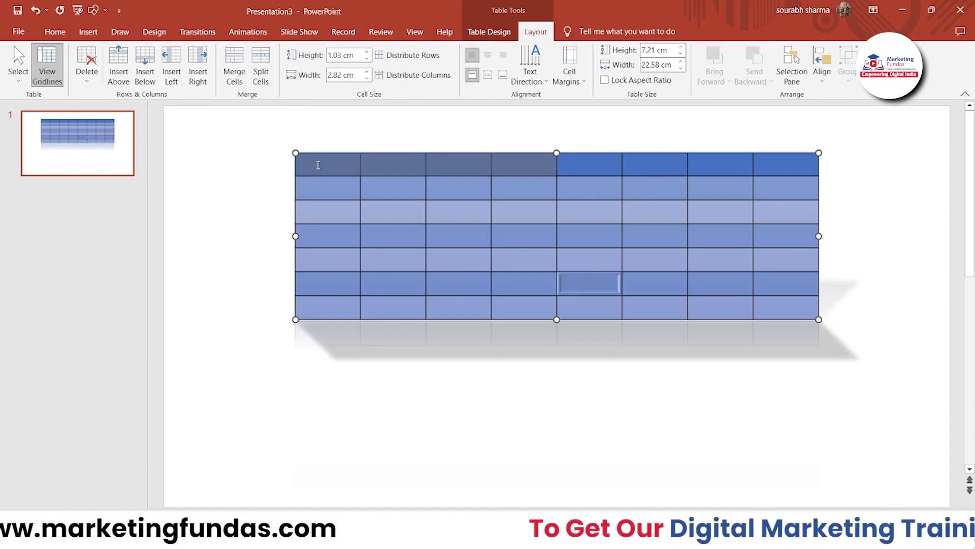
pyautogui.hotkey('shift', 'Right')
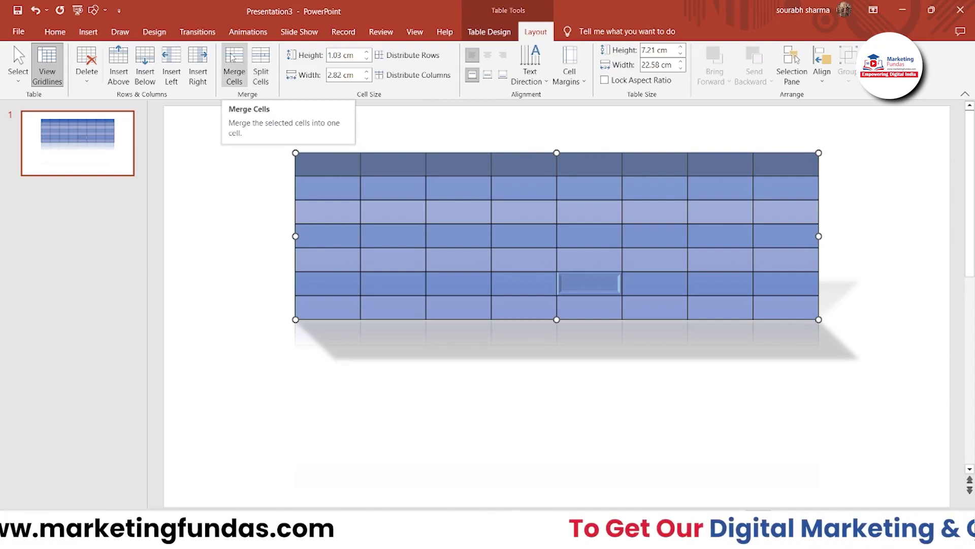
# Merge the table's top row into one cell and enter a centred 'Mark Sheet' title.
pyautogui.click(233, 57)
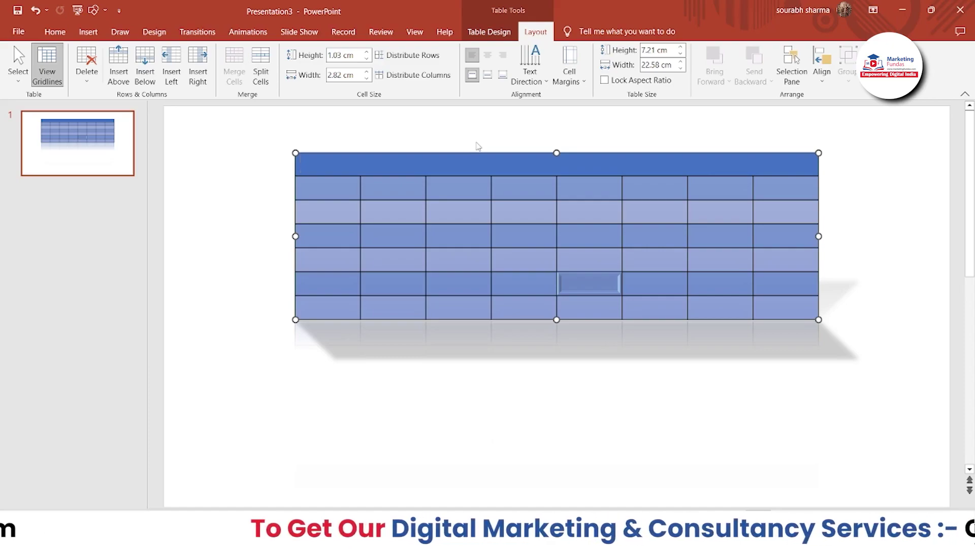
pyautogui.click(540, 163)
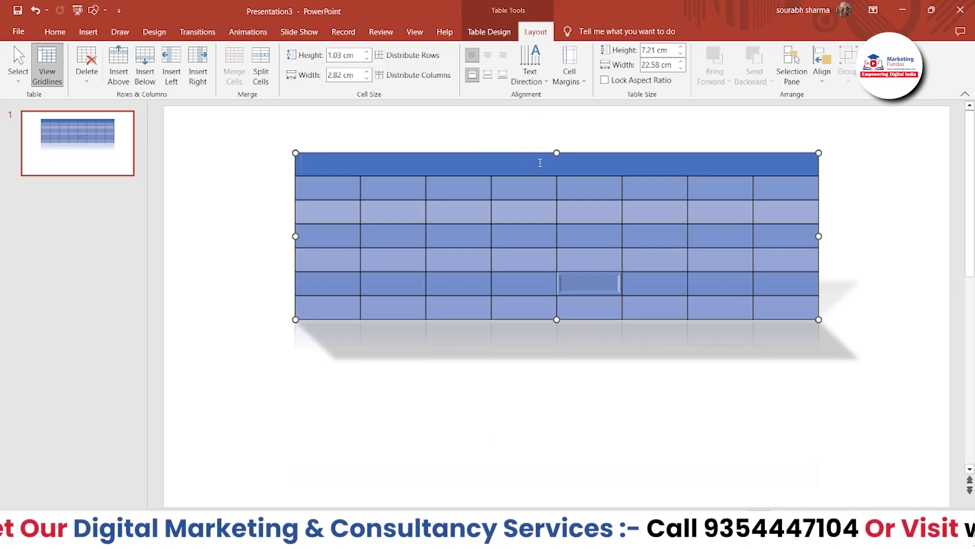
pyautogui.write('Mark Sheet')
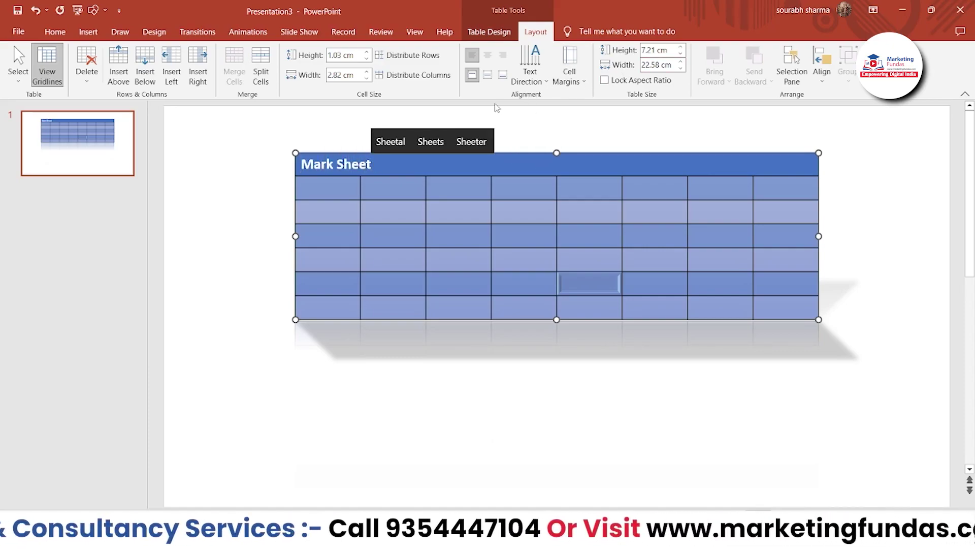
pyautogui.hotkey('ctrl', 'e')
# Enlarge the 'Mark Sheet' title to 28 pt and check the header.
pyautogui.tripleClick(544, 162)
pyautogui.click(644, 120)
pyautogui.click(645, 120)
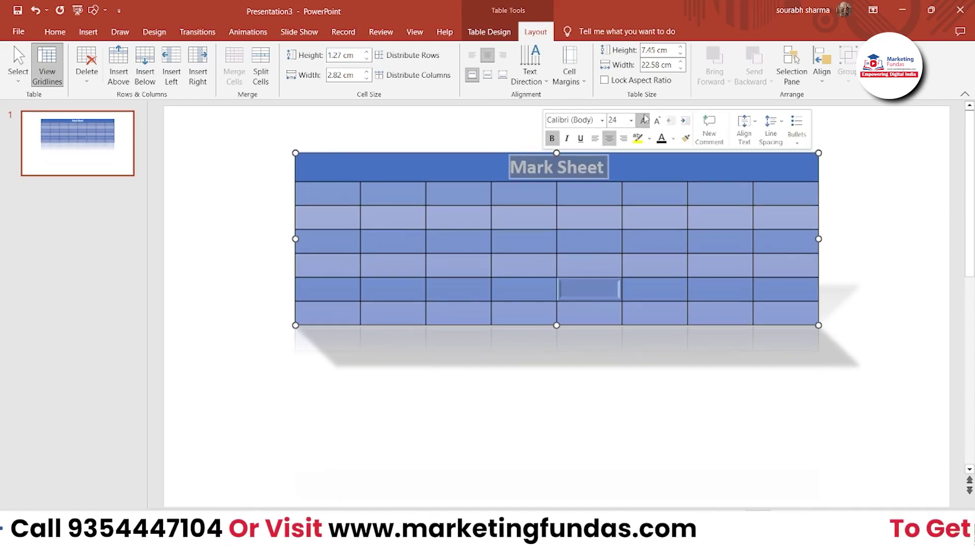
pyautogui.click(645, 121)
pyautogui.click(227, 223)
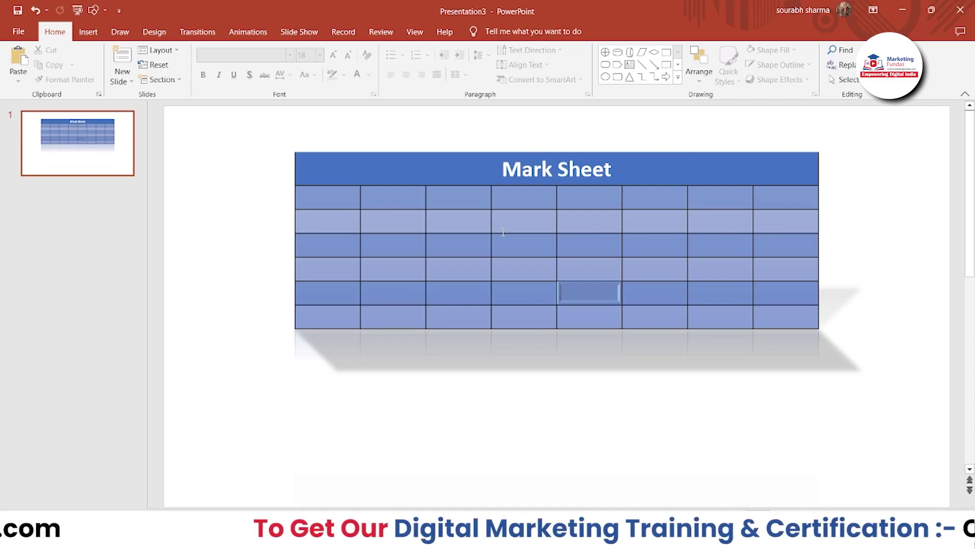
pyautogui.click(501, 197)
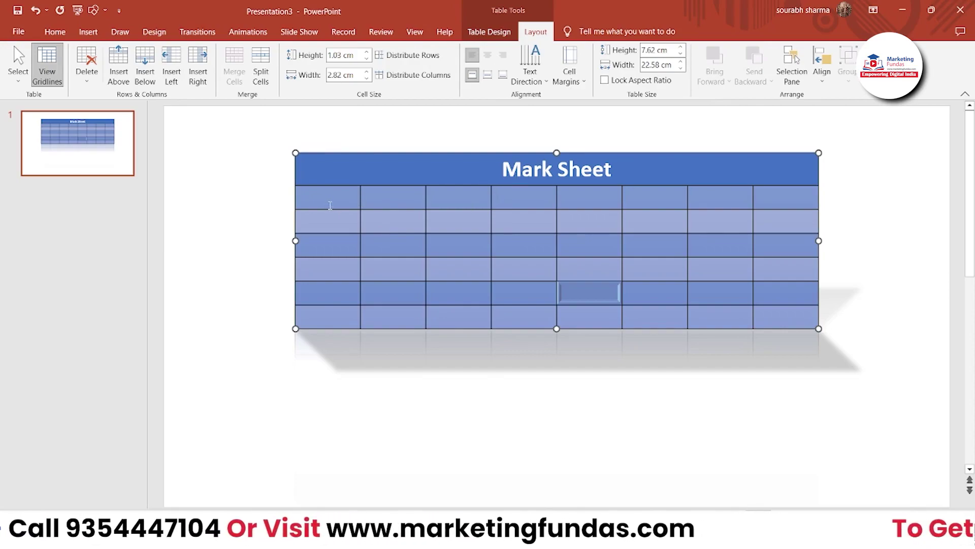
pyautogui.click(334, 209)
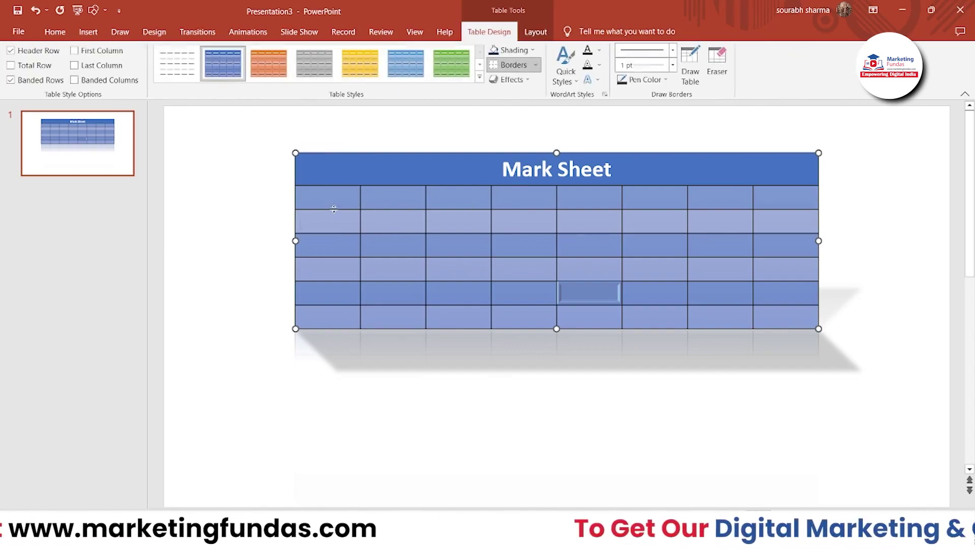
pyautogui.hotkey('shift', 'Right')
pyautogui.hotkey('shift', 'Right')
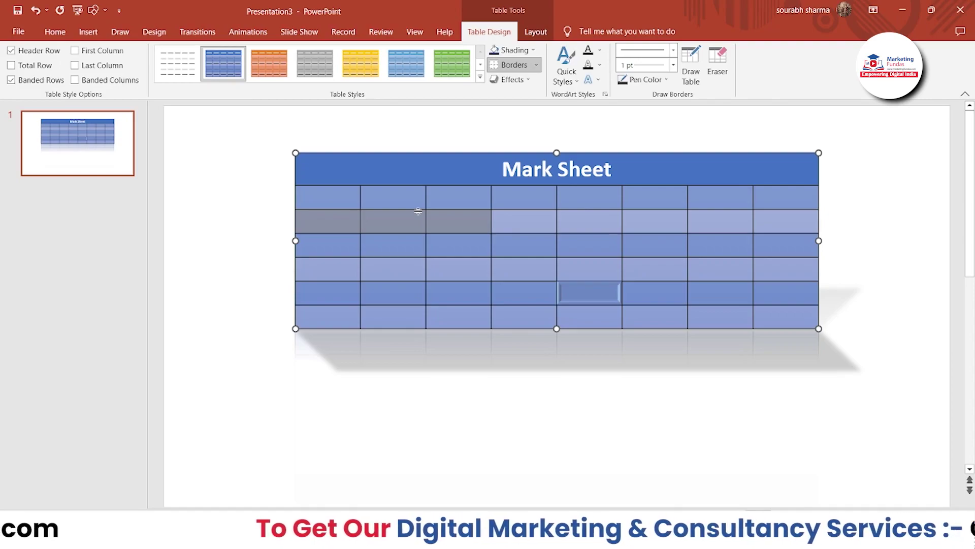
pyautogui.click(535, 35)
pyautogui.click(235, 71)
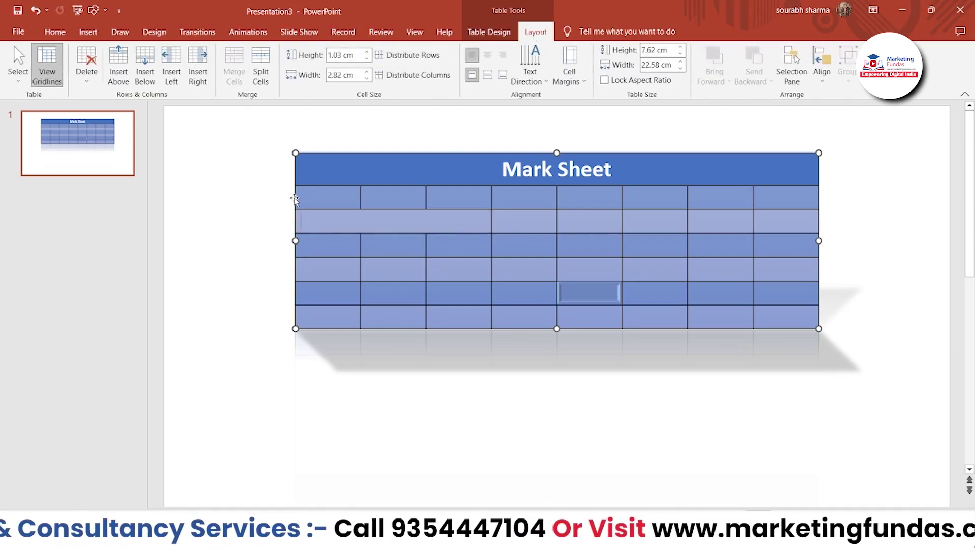
pyautogui.click(286, 205)
pyautogui.click(315, 217)
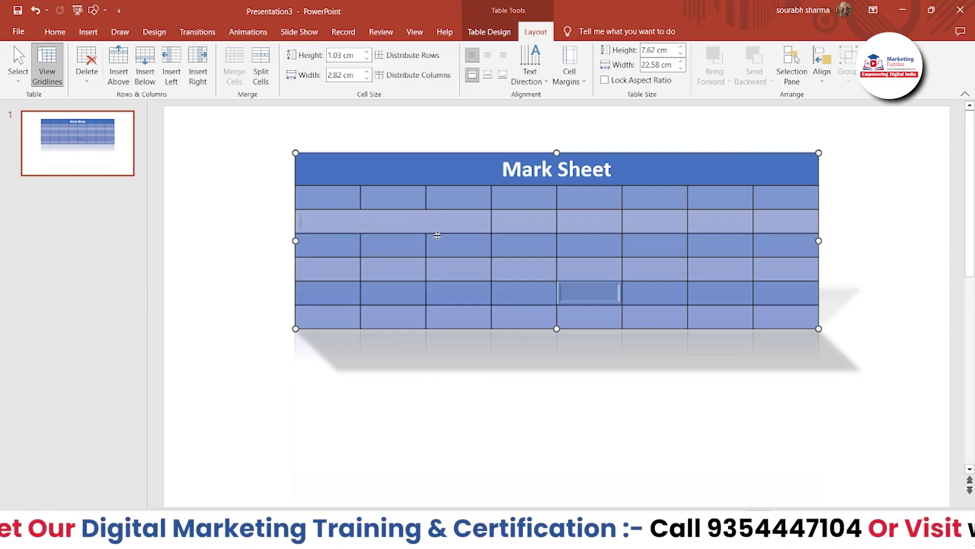
pyautogui.click(262, 65)
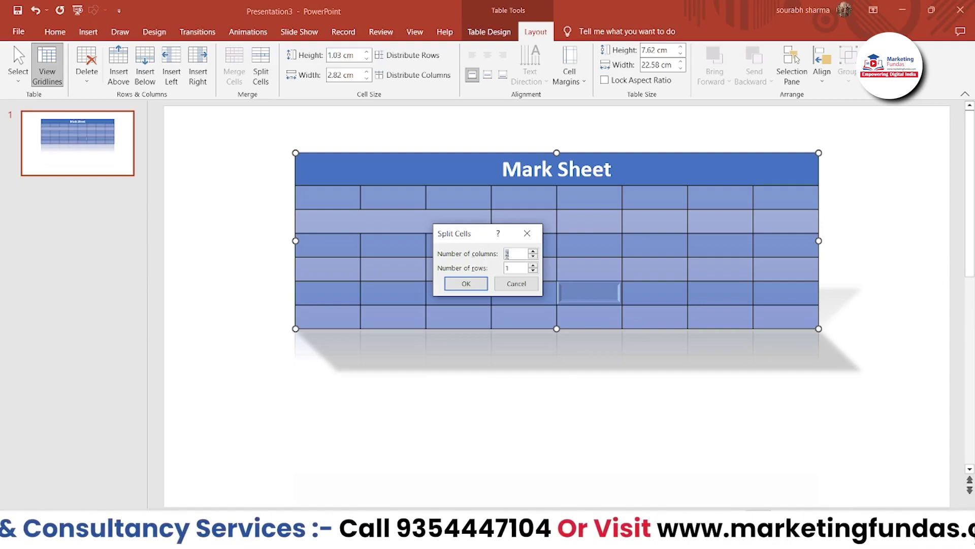
pyautogui.write('3')
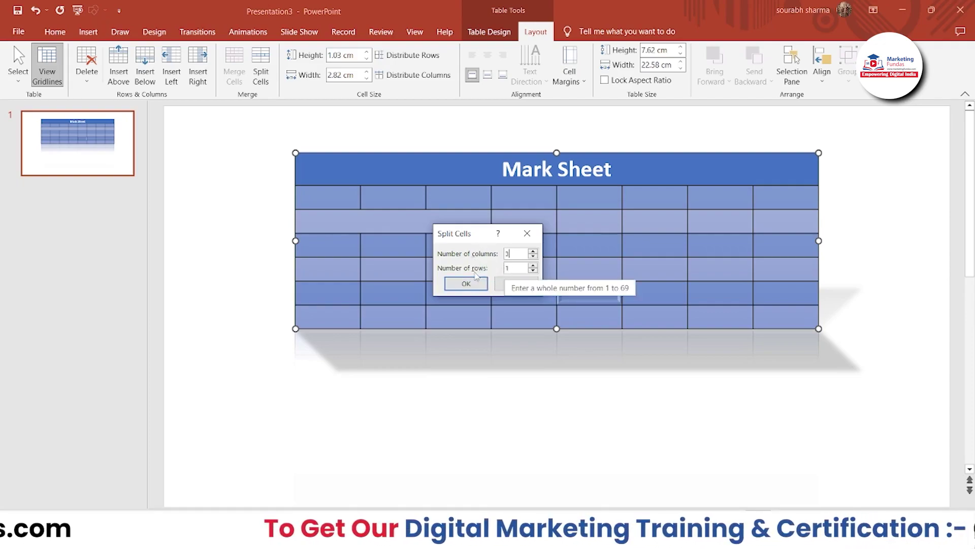
pyautogui.click(469, 282)
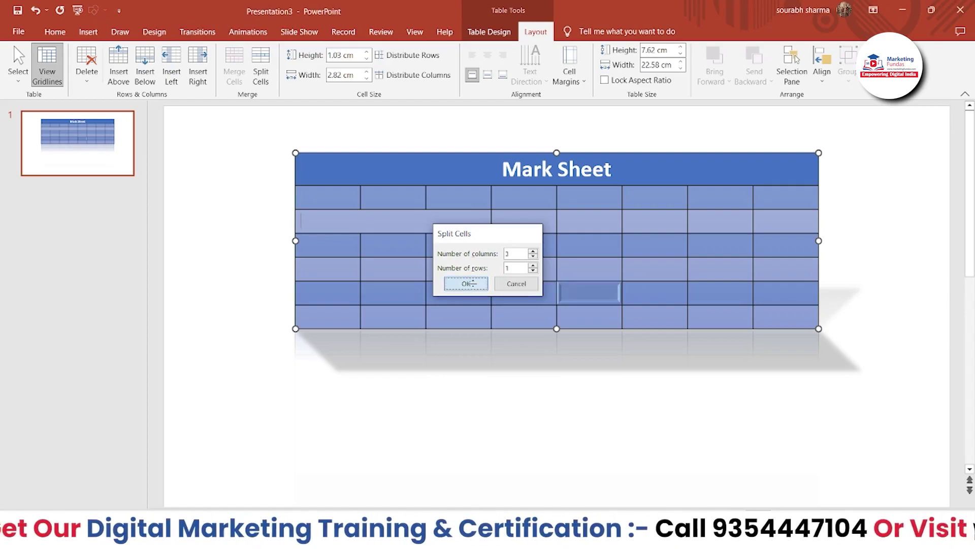
pyautogui.click(484, 387)
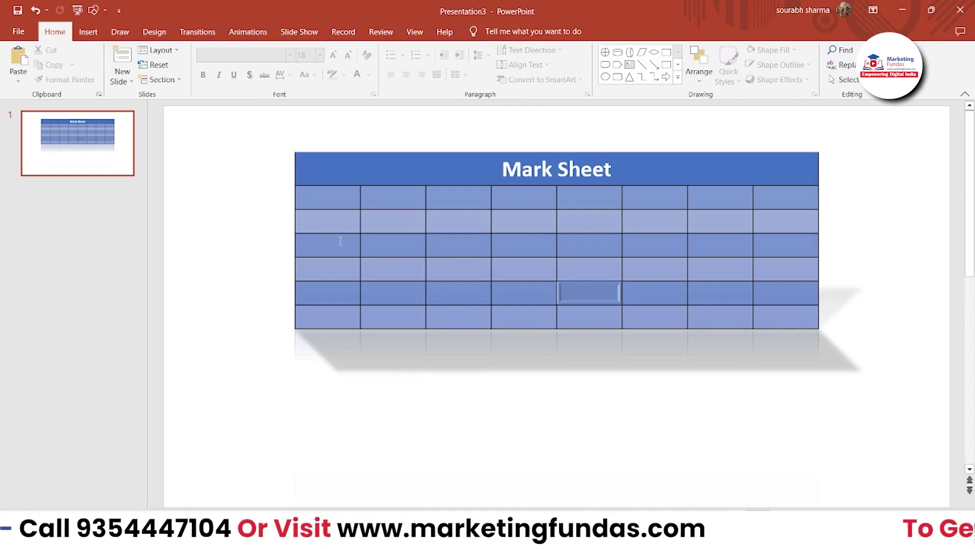
# Insert eight columns to the left via the second row, giving the table sixteen columns.
pyautogui.click(328, 194)
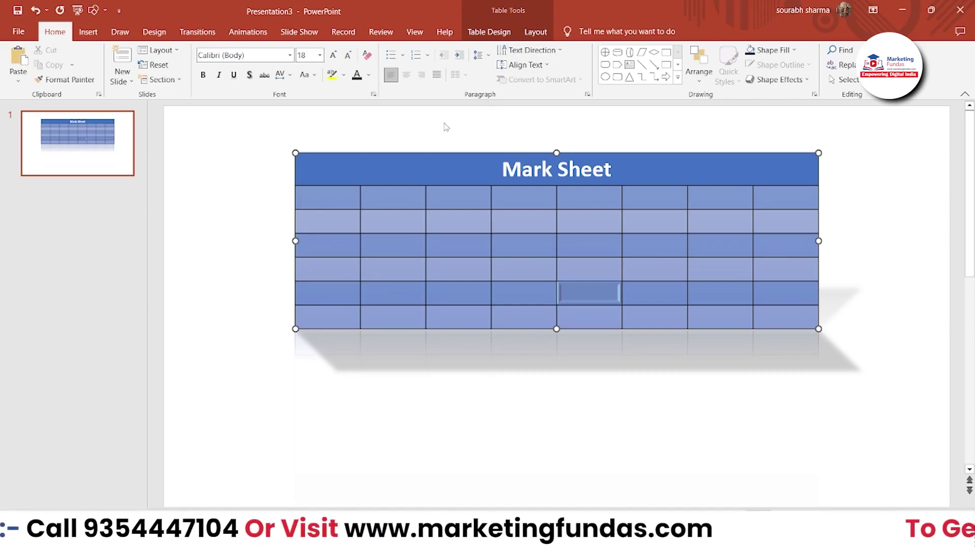
pyautogui.click(288, 220)
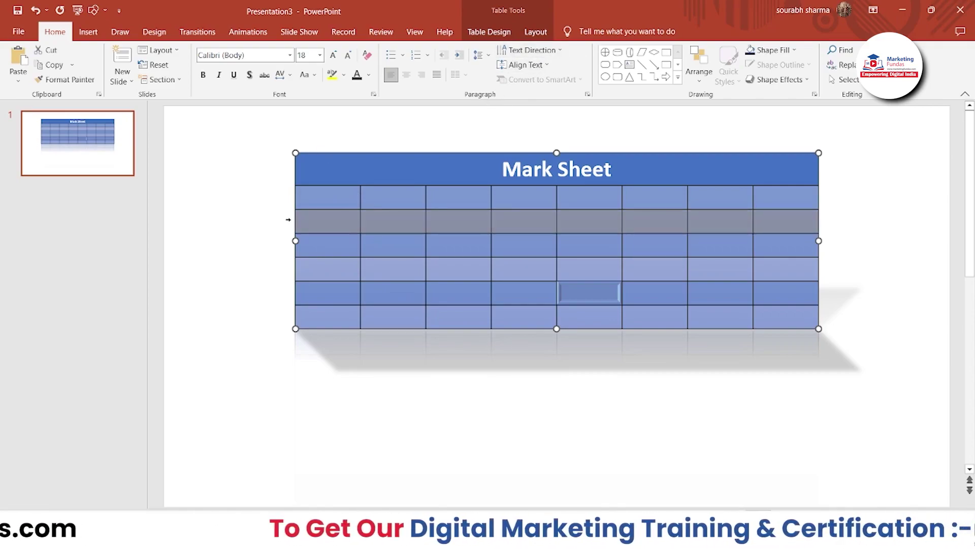
pyautogui.rightClick(289, 220)
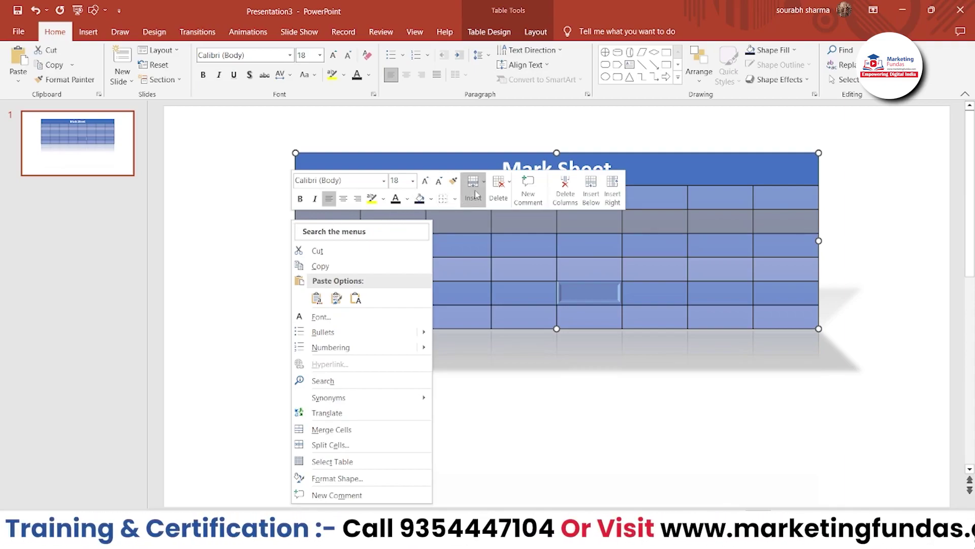
pyautogui.click(500, 192)
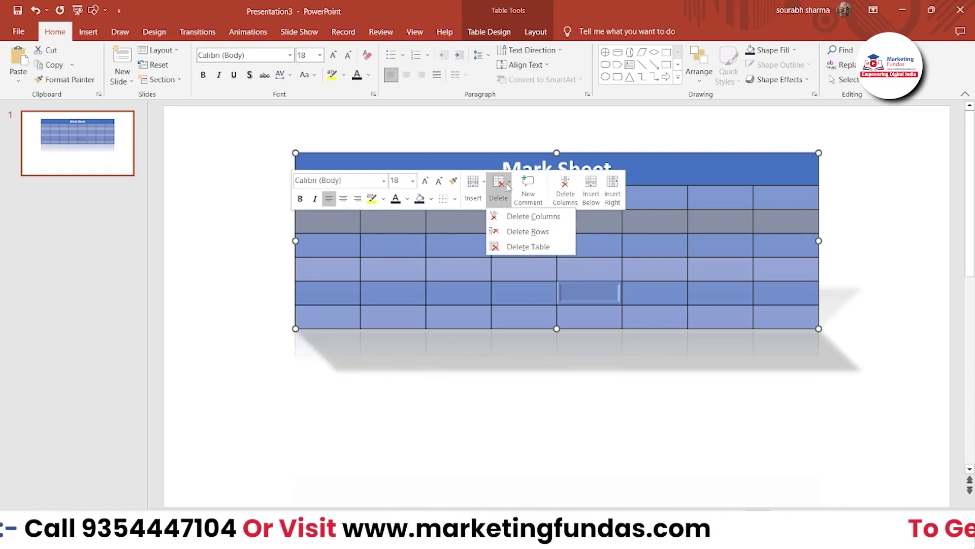
pyautogui.click(473, 187)
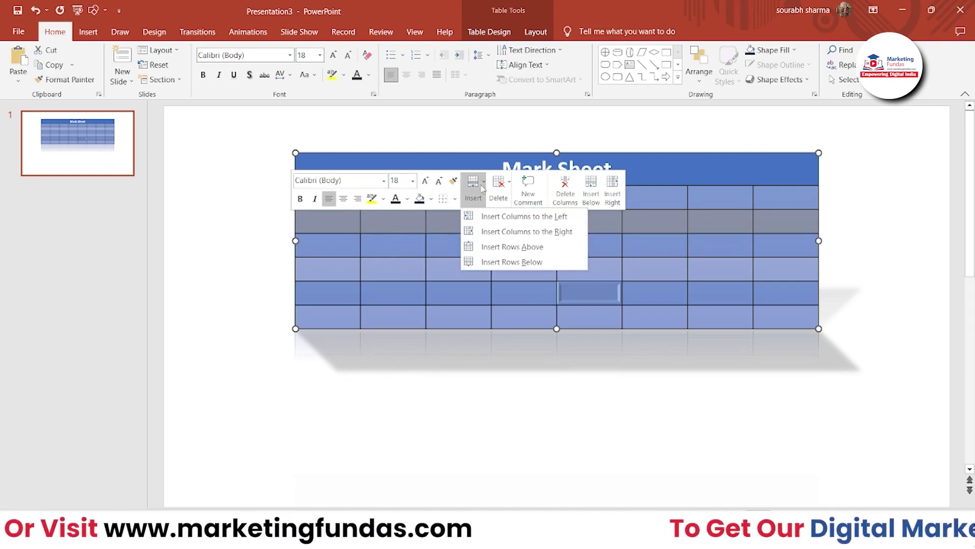
pyautogui.click(508, 225)
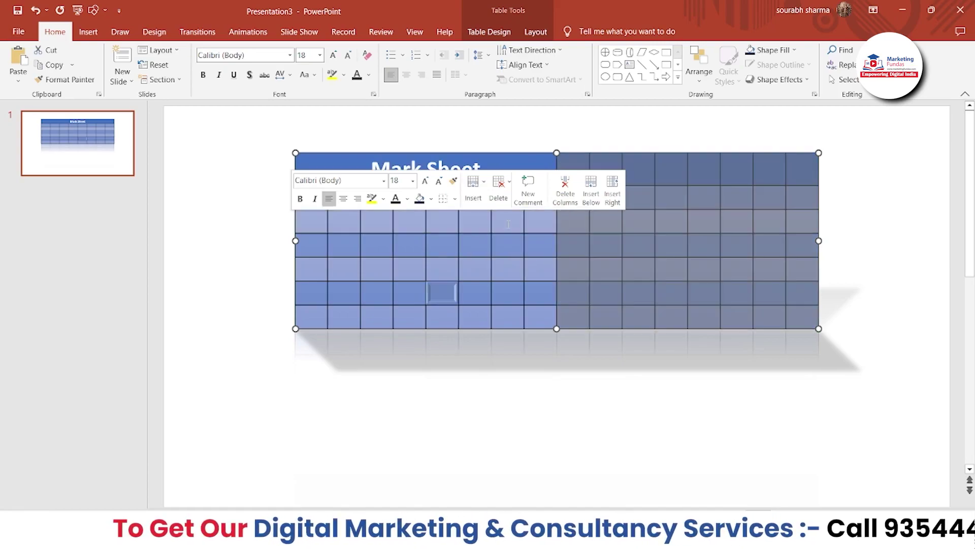
pyautogui.click(388, 399)
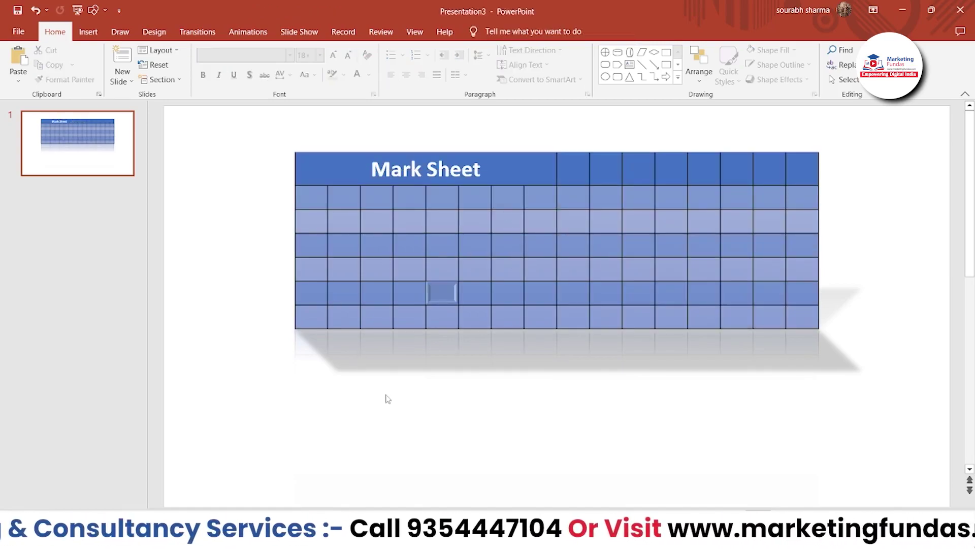